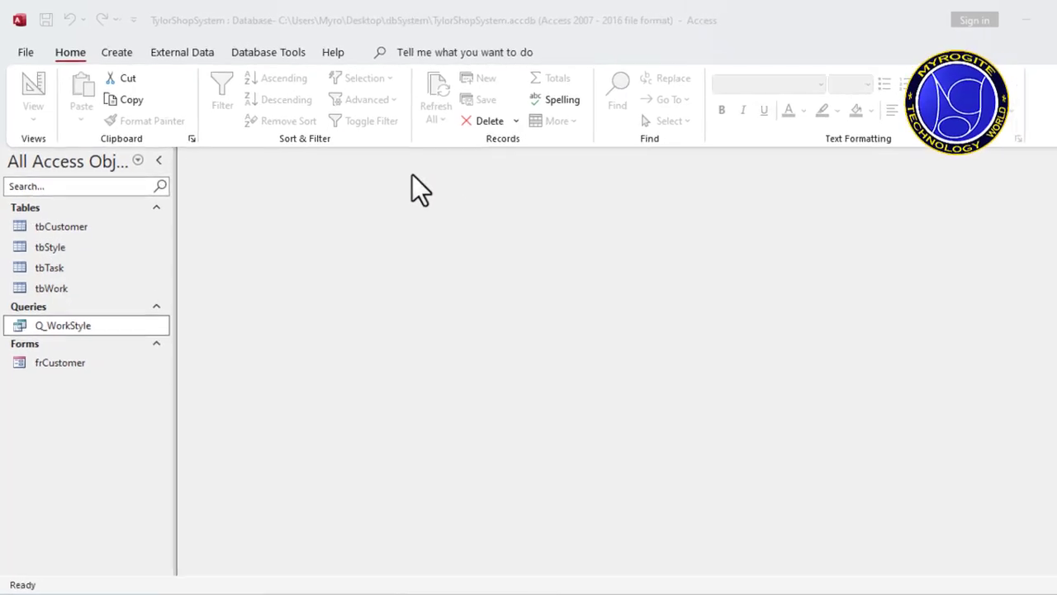
# Step: Duplicate the frCustomer form as a new form named frTask
pyautogui.rightClick(84, 388)
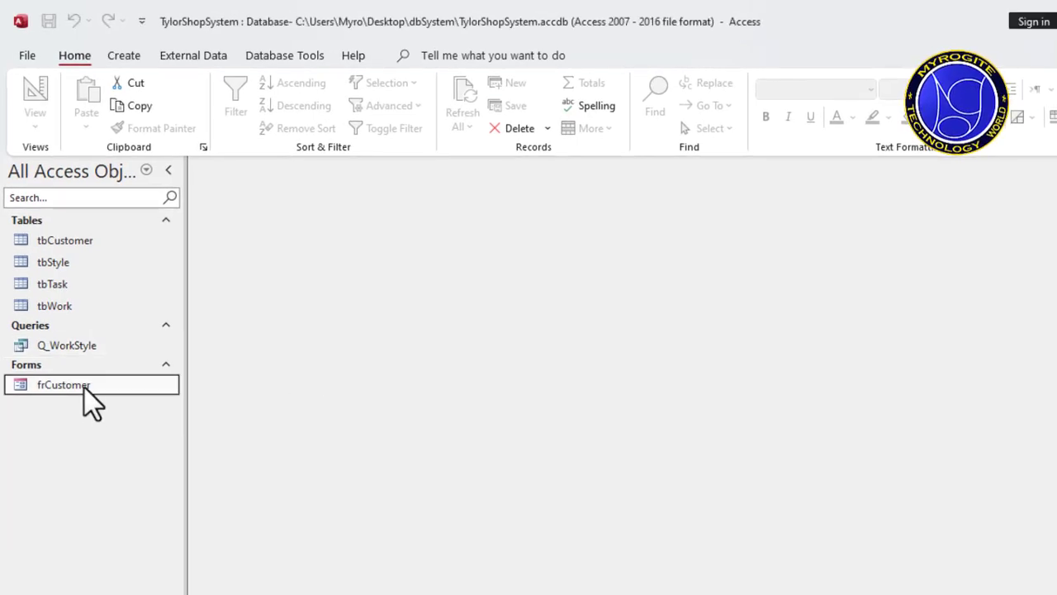
pyautogui.click(74, 388)
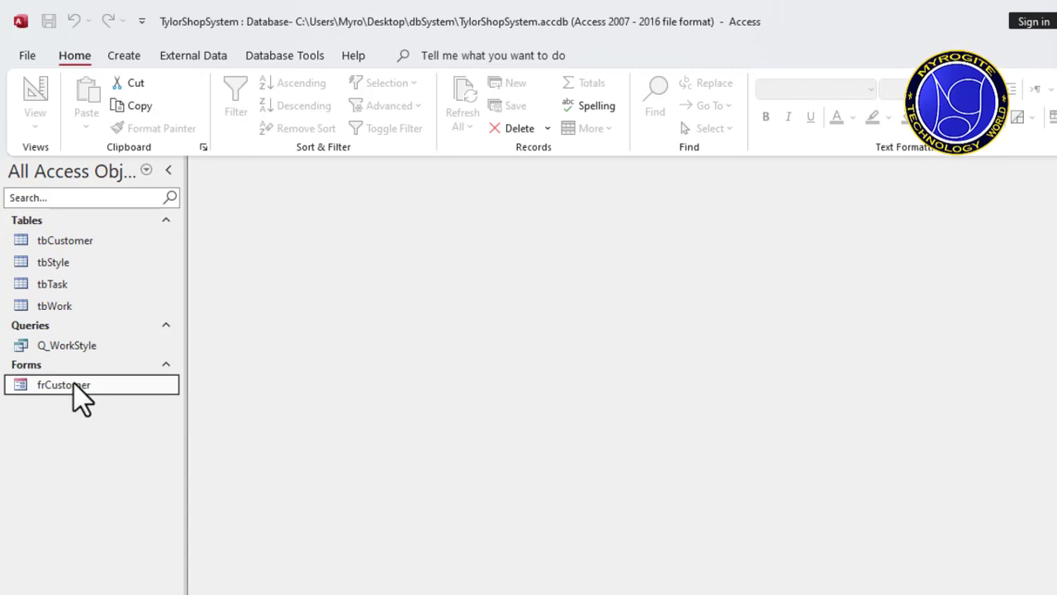
pyautogui.rightClick(74, 385)
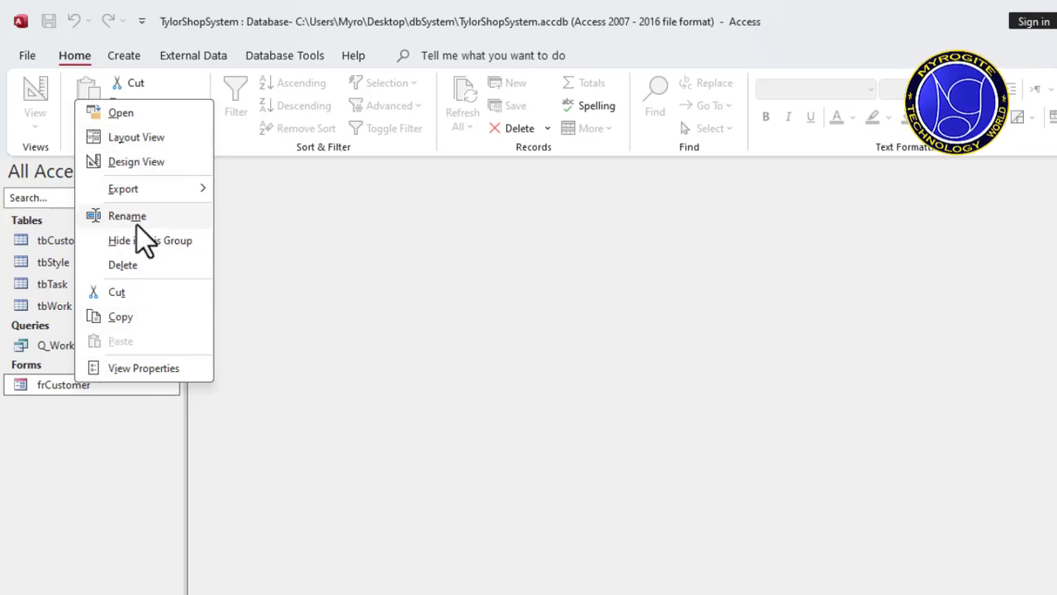
pyautogui.click(120, 322)
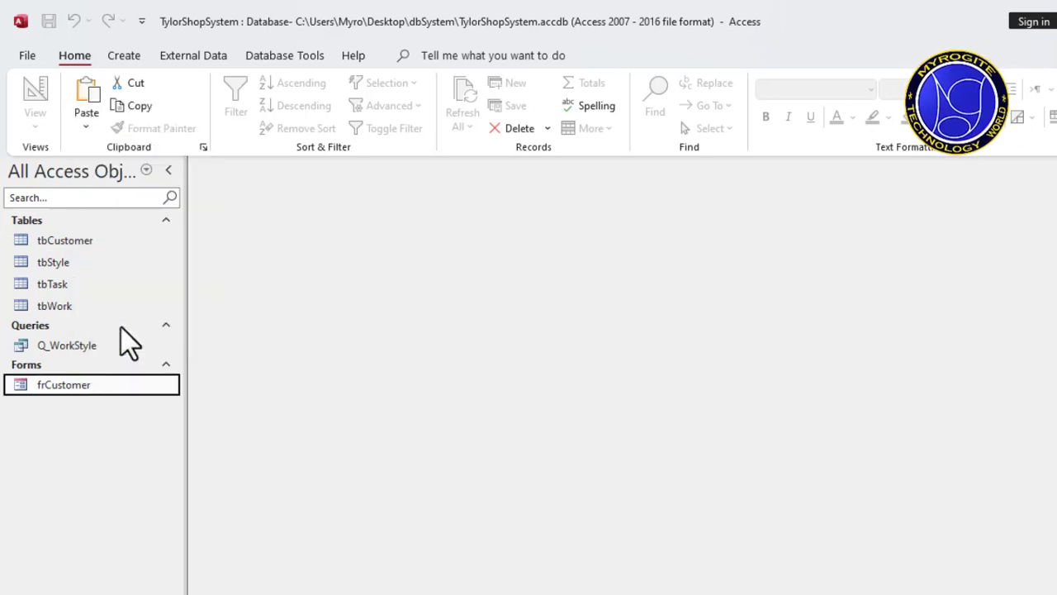
pyautogui.rightClick(87, 439)
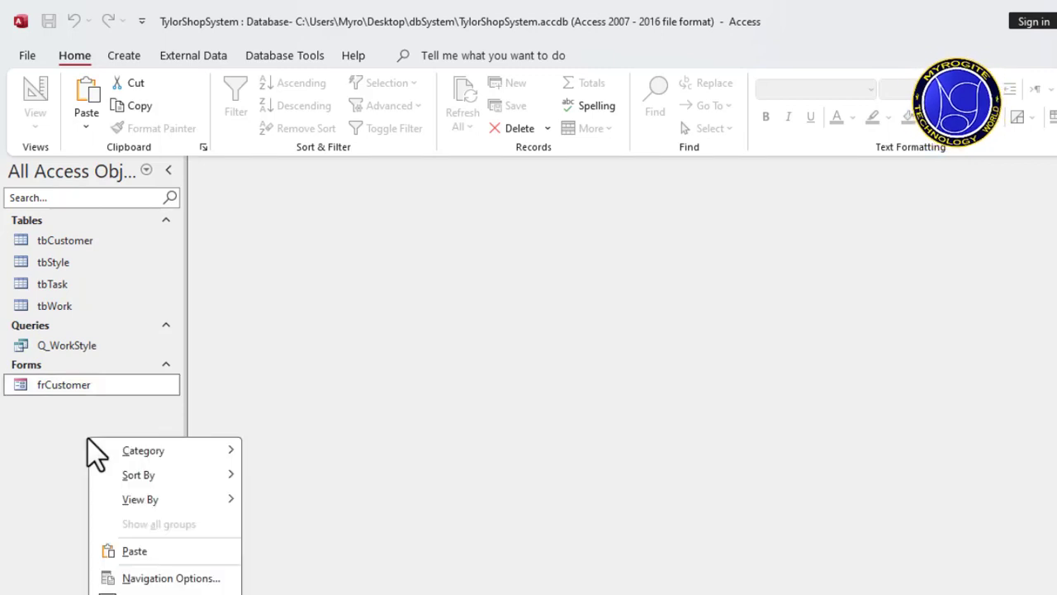
pyautogui.click(136, 552)
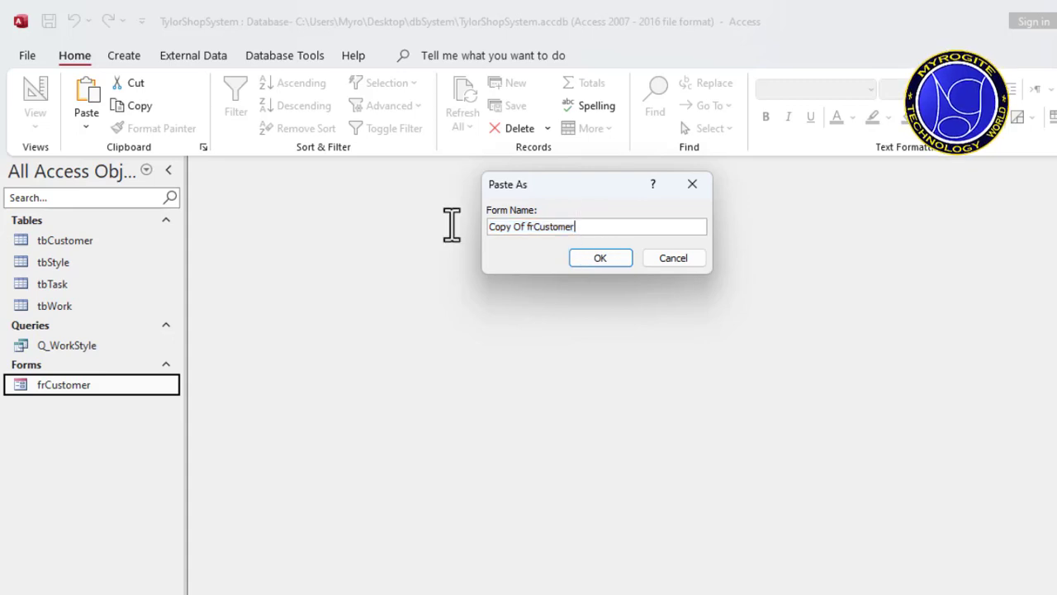
pyautogui.press('BackSpace')
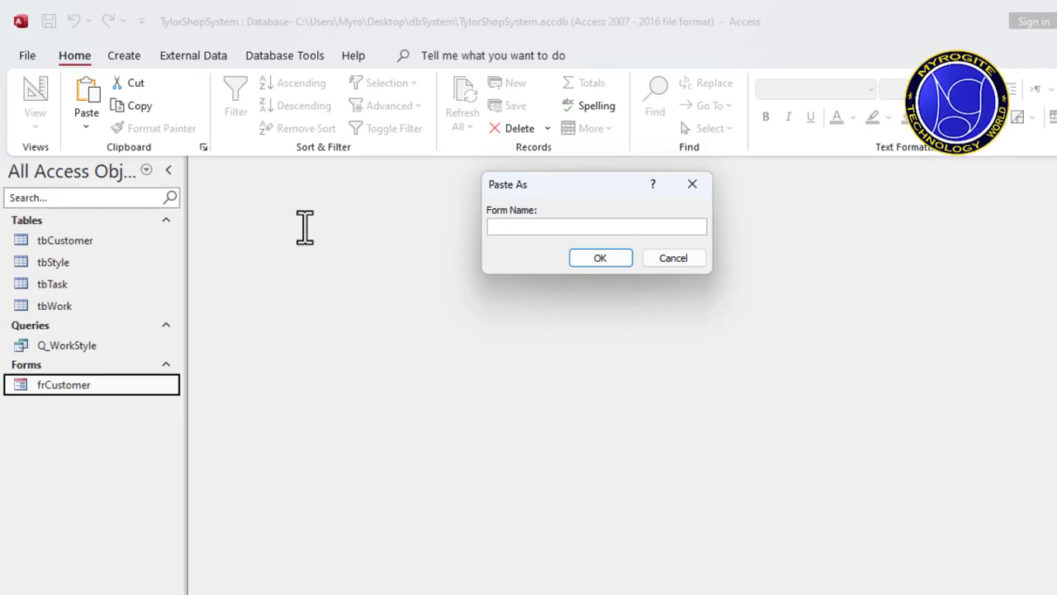
pyautogui.write('frTask')
pyautogui.click(602, 258)
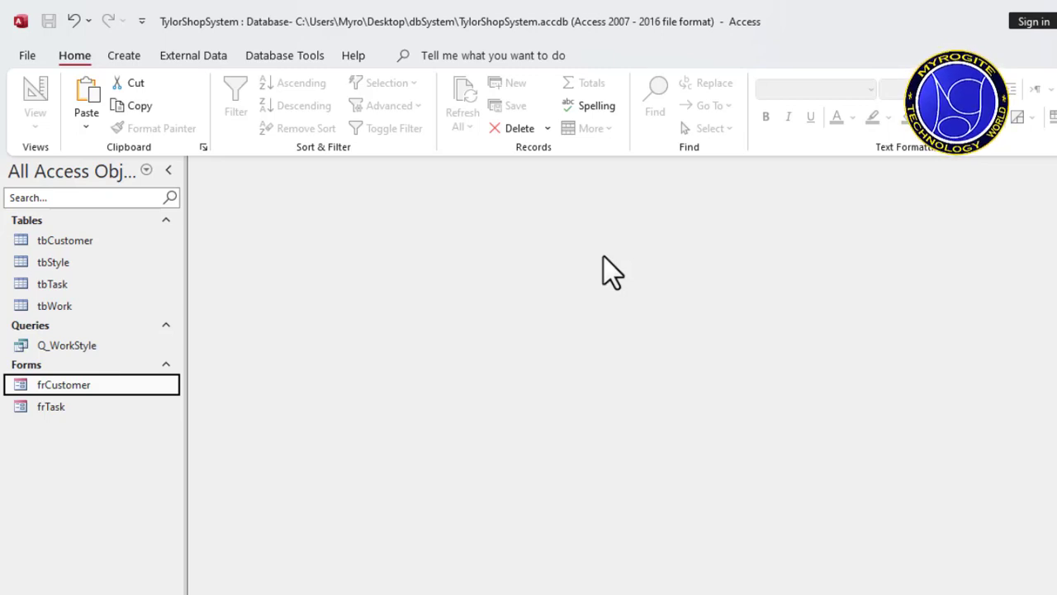
# Step: Open the frTask form and switch it to Design View
pyautogui.rightClick(76, 418)
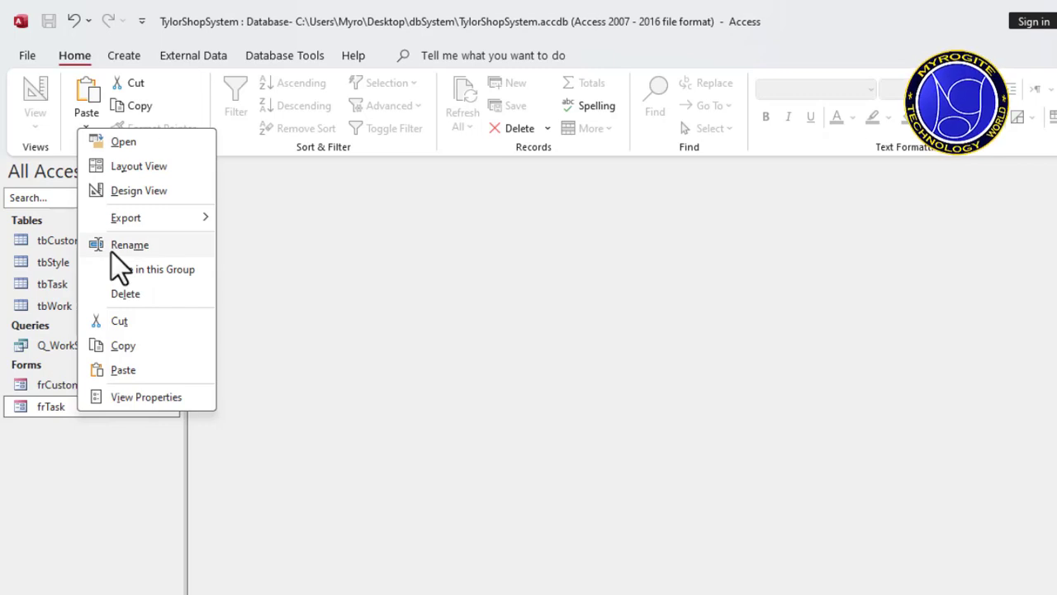
pyautogui.click(46, 411)
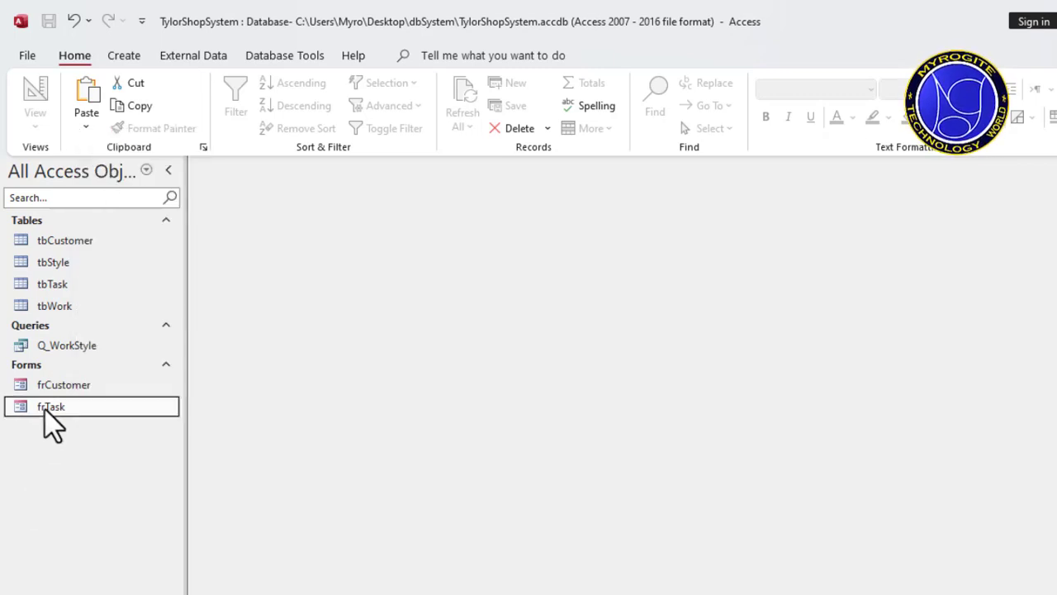
pyautogui.doubleClick(45, 410)
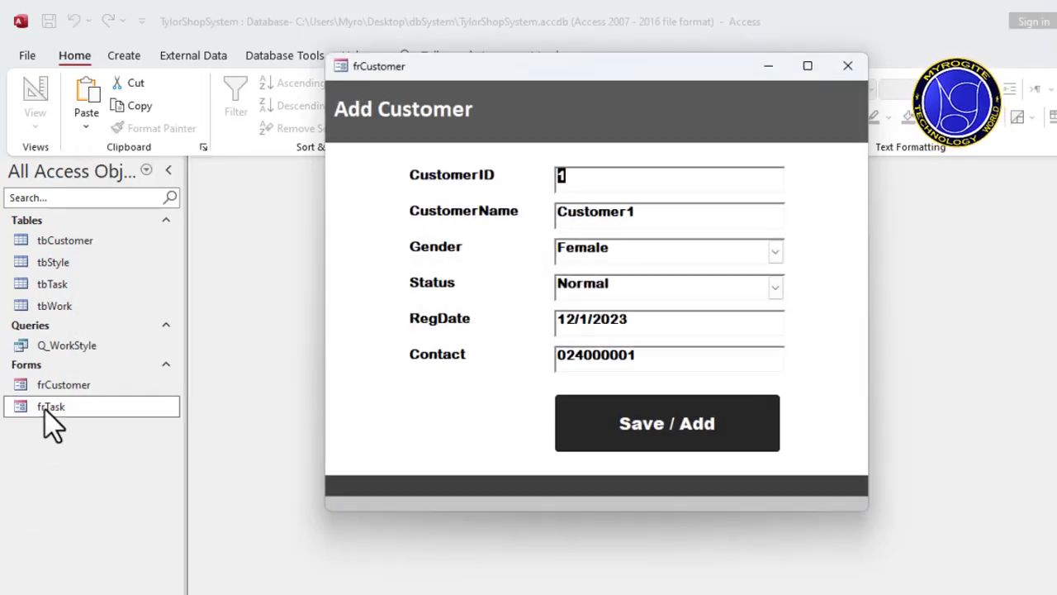
pyautogui.rightClick(558, 80)
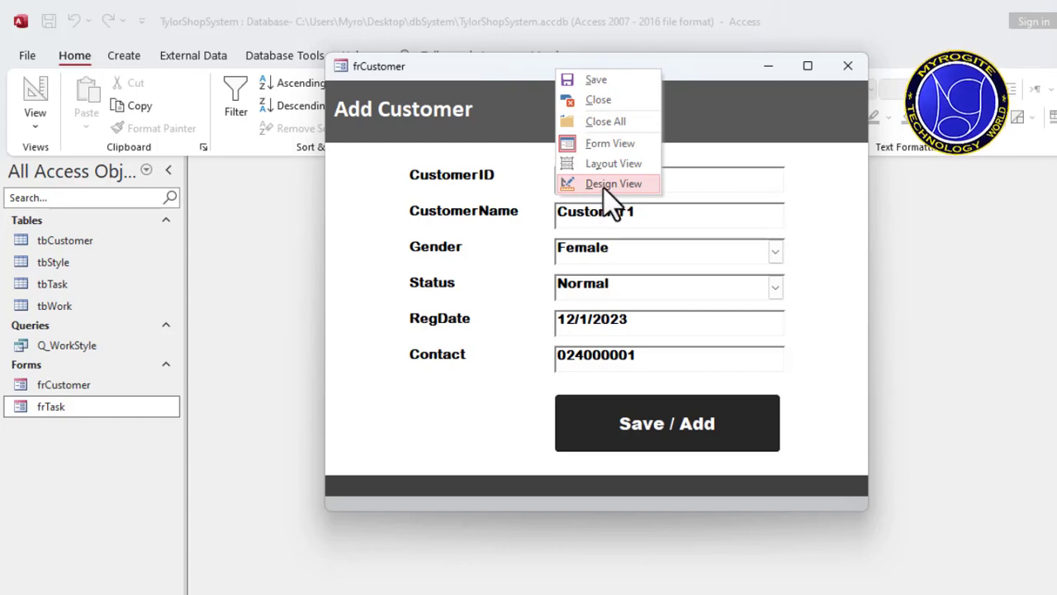
pyautogui.click(504, 65)
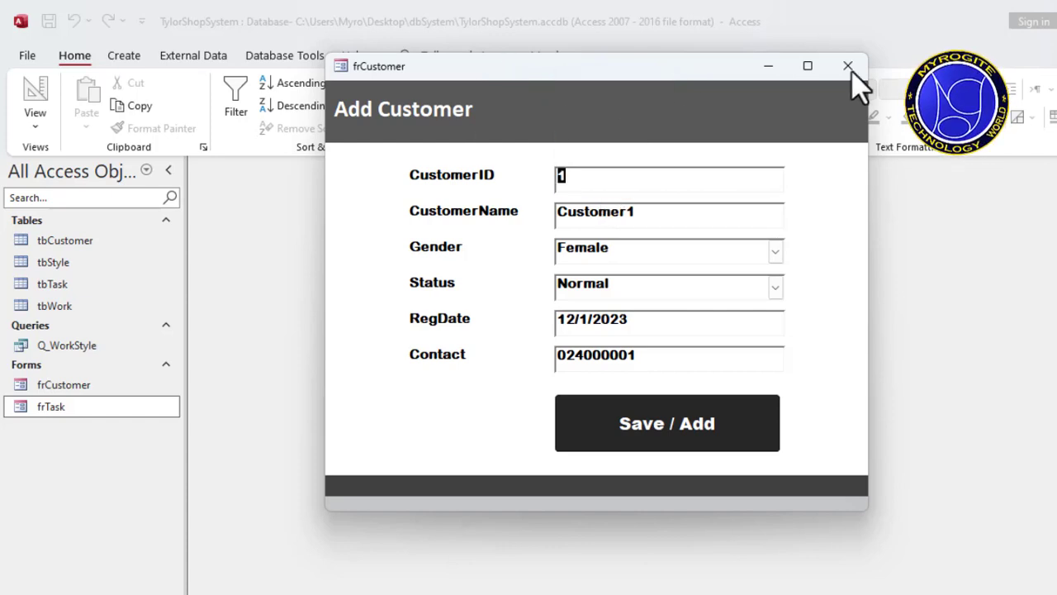
pyautogui.rightClick(702, 106)
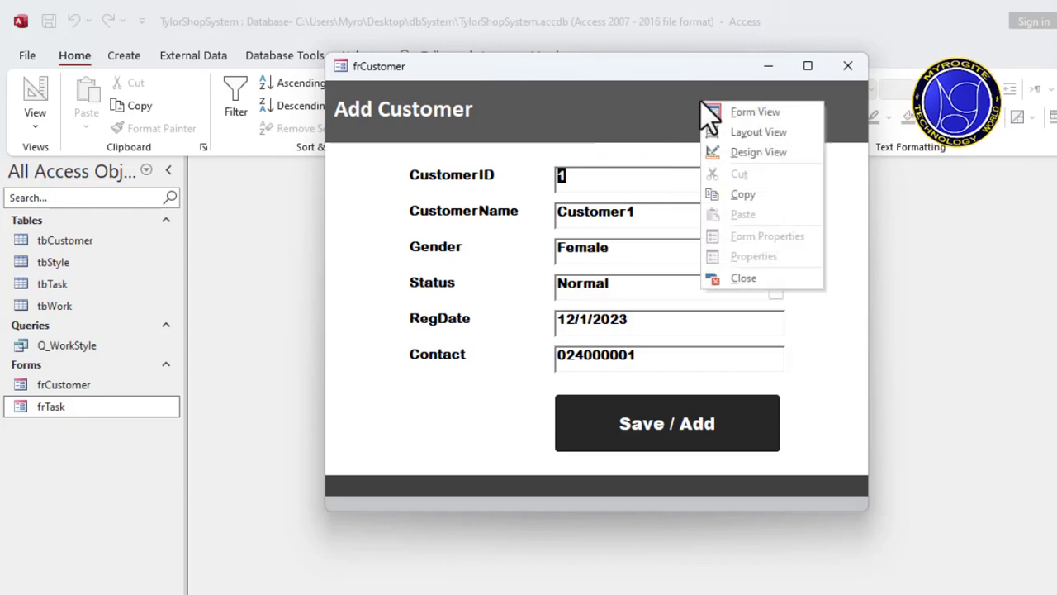
pyautogui.click(754, 153)
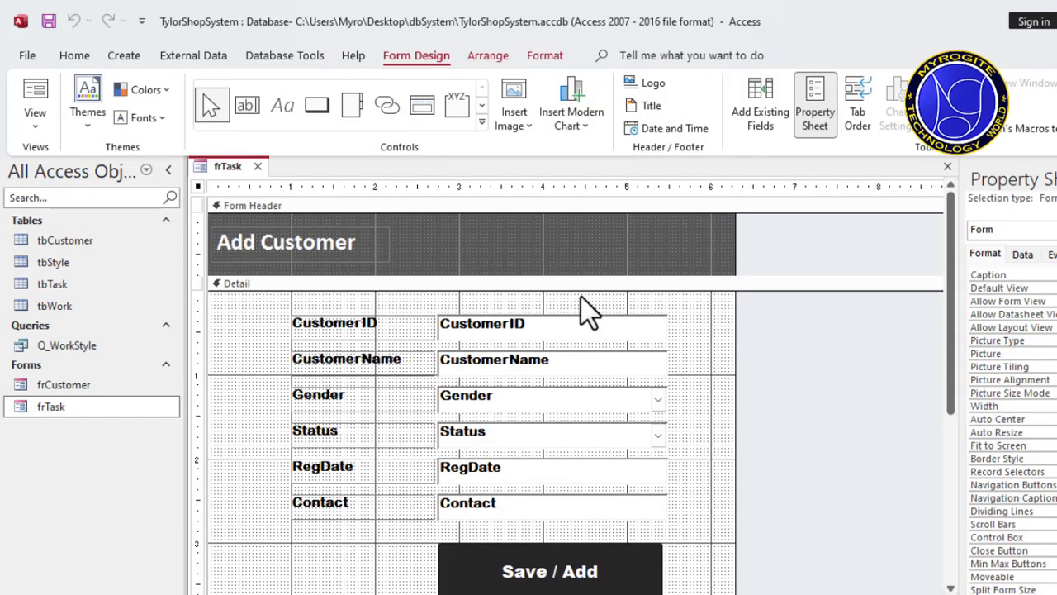
# Step: Change the title label in the frTask form header to "Add Task"
pyautogui.click(293, 245)
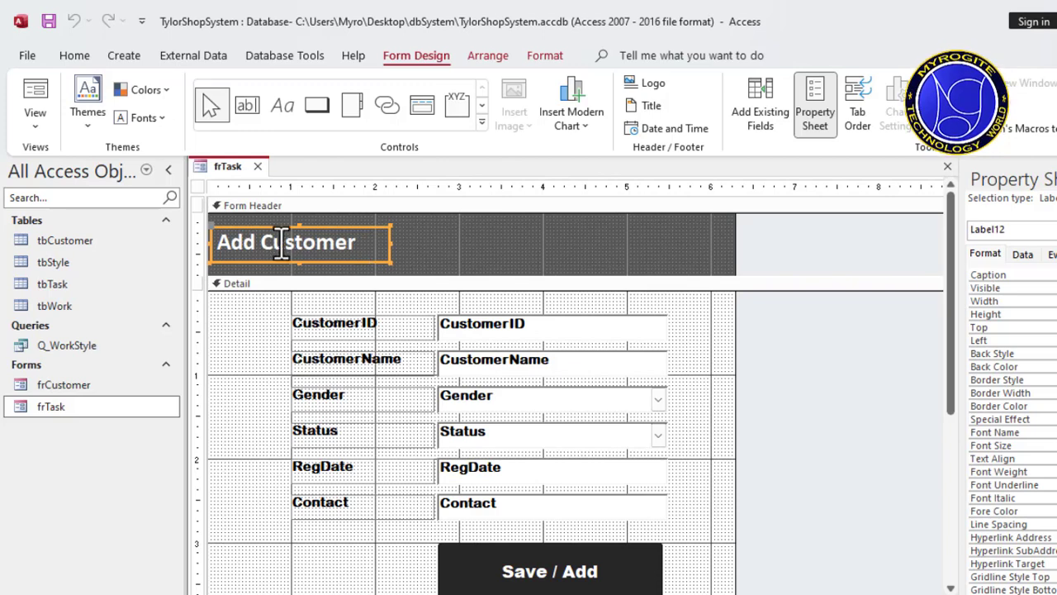
pyautogui.click(376, 244)
pyautogui.press('BackSpace')
pyautogui.press('BackSpace')
pyautogui.press('BackSpace')
pyautogui.press('BackSpace')
pyautogui.press('BackSpace')
pyautogui.press('BackSpace')
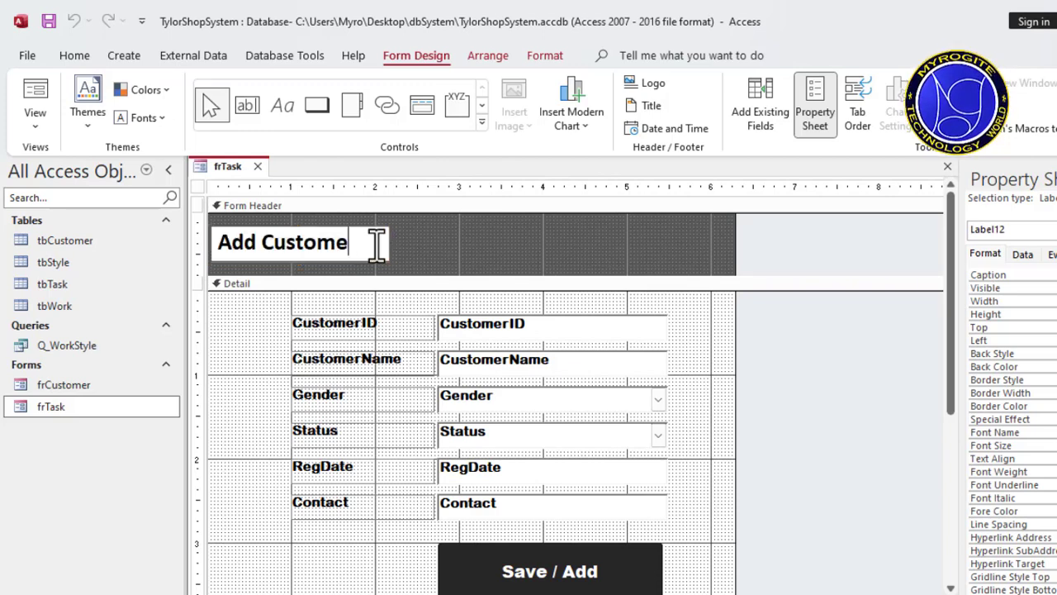
pyautogui.press('BackSpace')
pyautogui.press('BackSpace')
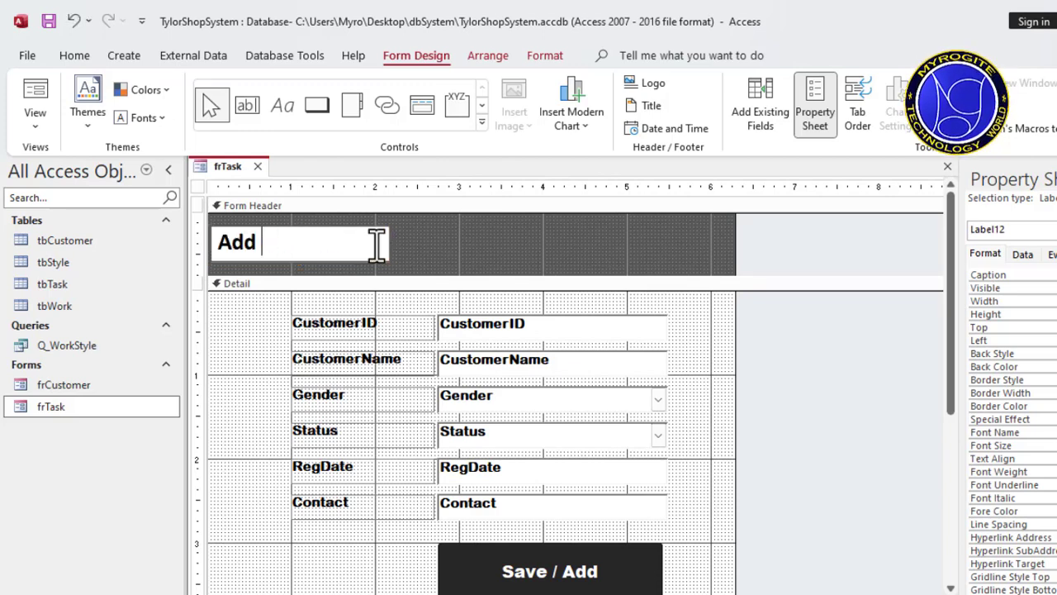
pyautogui.write('Task')
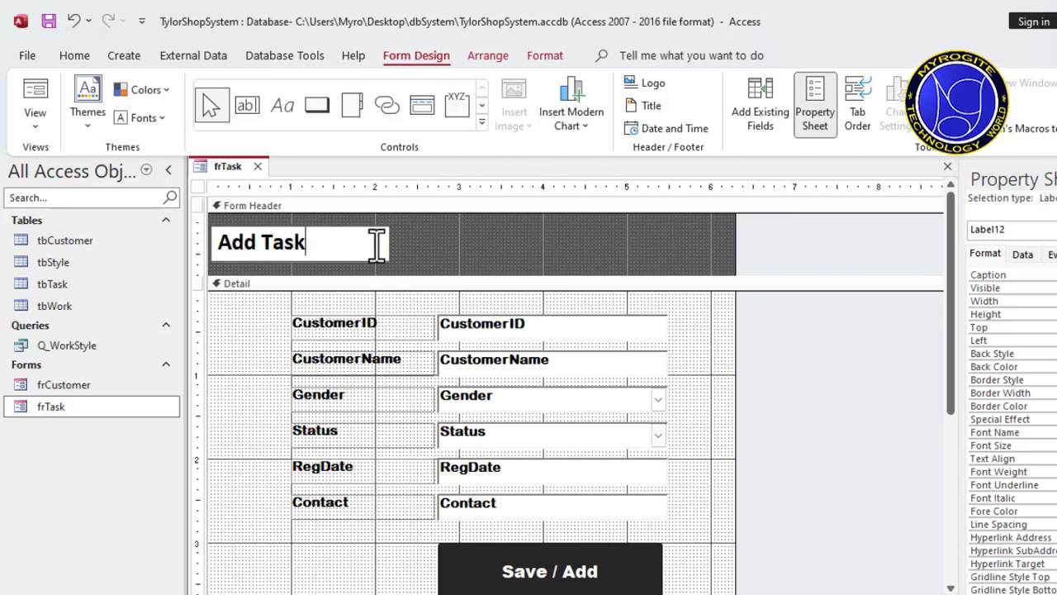
pyautogui.click(469, 258)
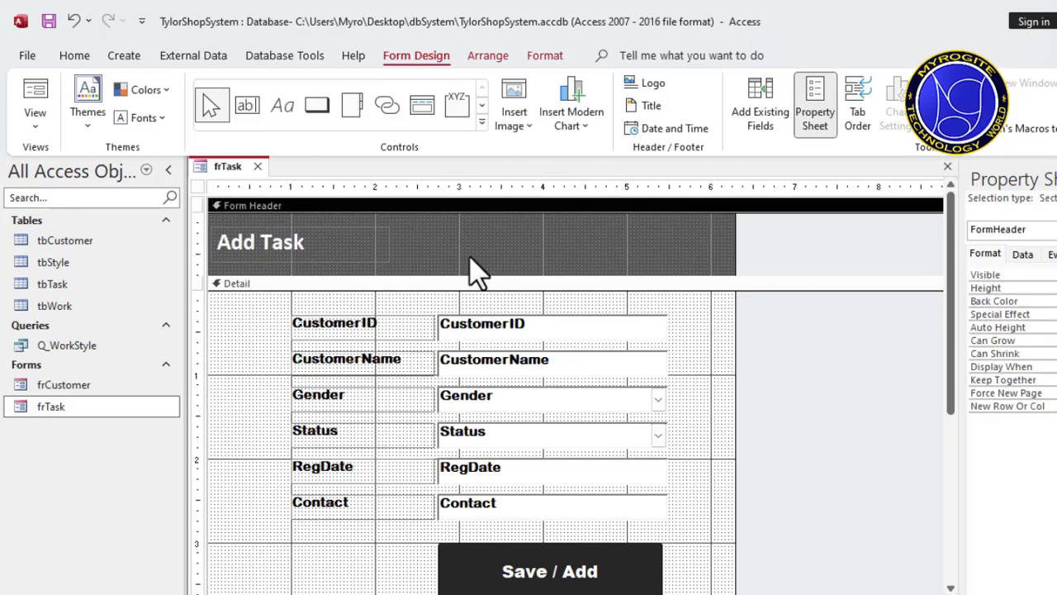
# Step: Save the frTask form with its new header title and close it
pyautogui.click(312, 250)
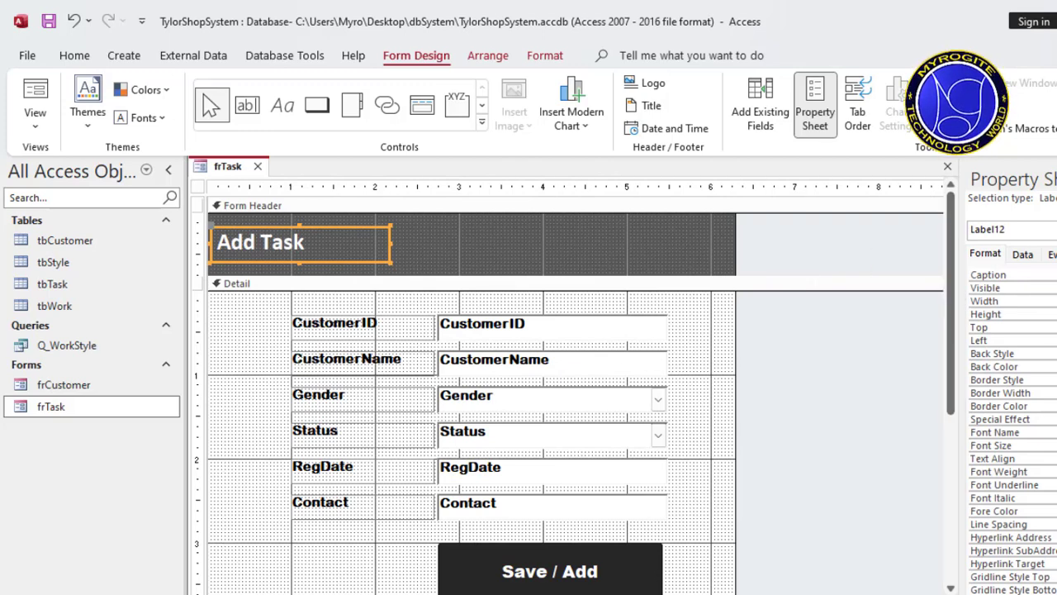
pyautogui.click(198, 188)
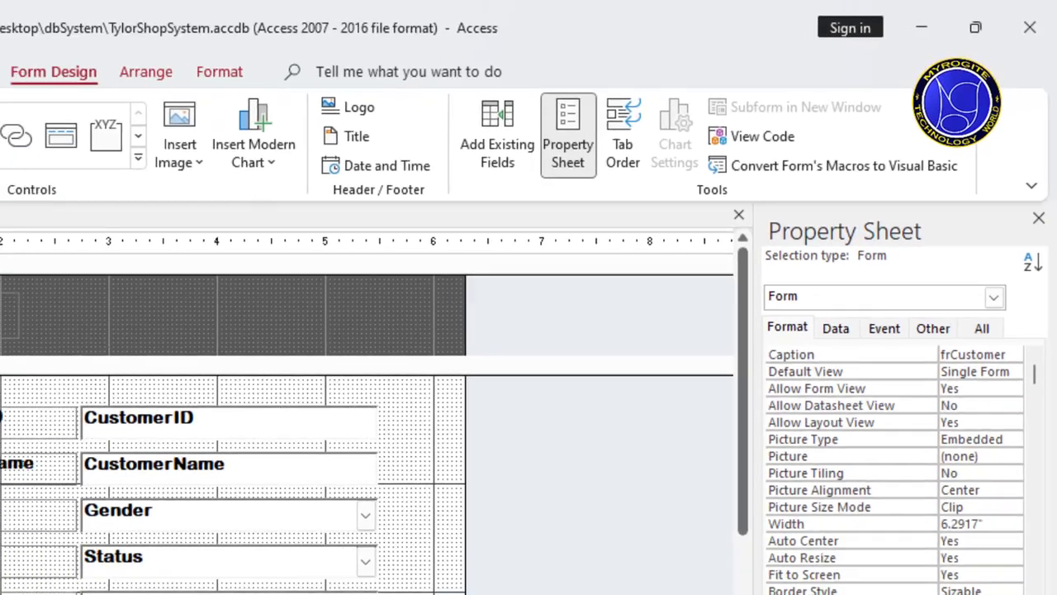
pyautogui.rightClick(206, 147)
pyautogui.click(237, 159)
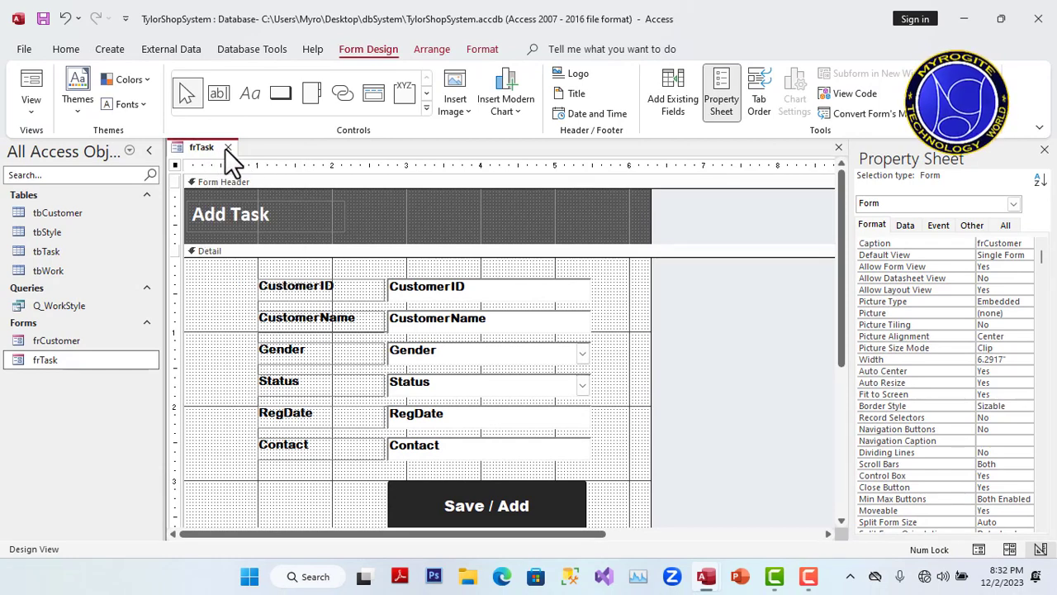
pyautogui.click(227, 147)
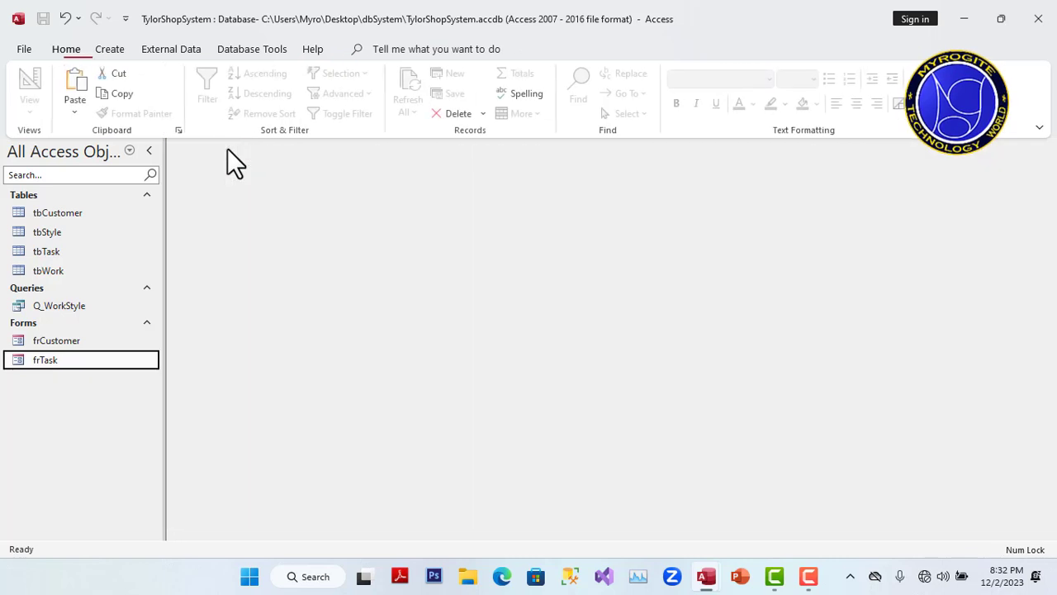
# Step: Reopen the frTask form and bring it back into Design View
pyautogui.doubleClick(68, 367)
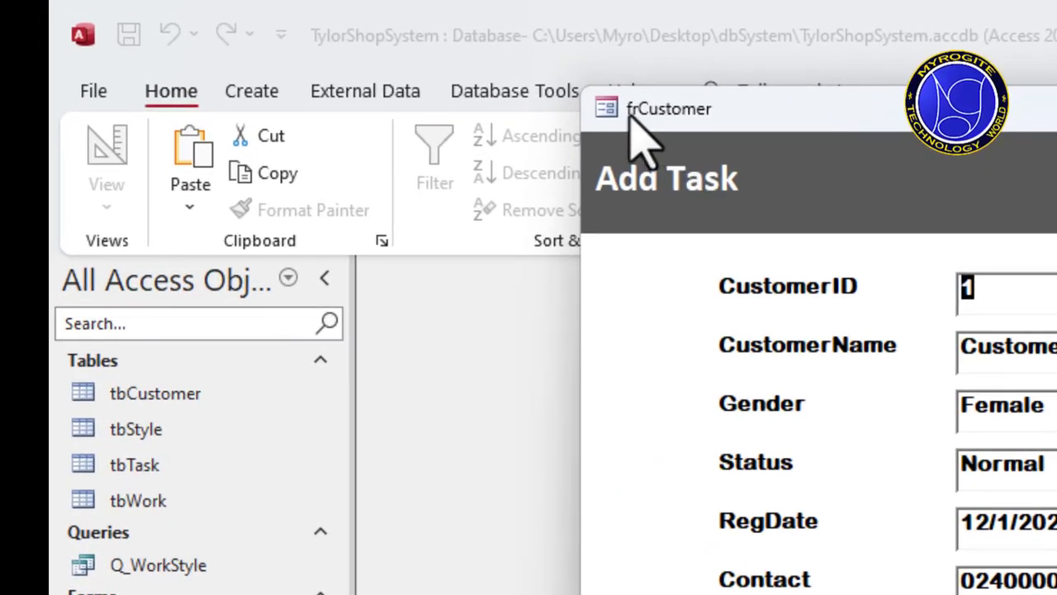
pyautogui.rightClick(688, 117)
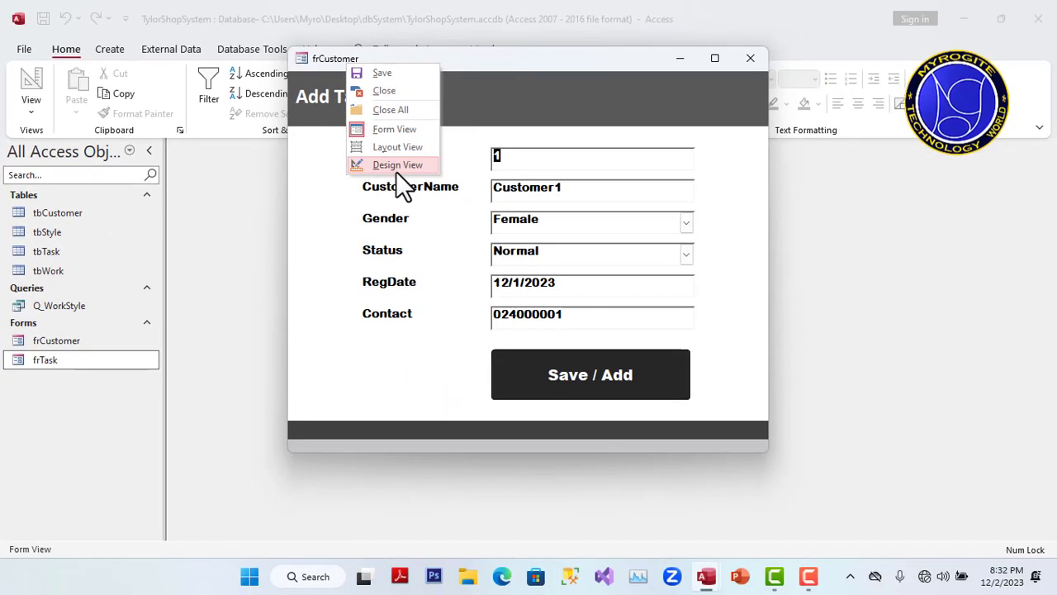
pyautogui.click(397, 168)
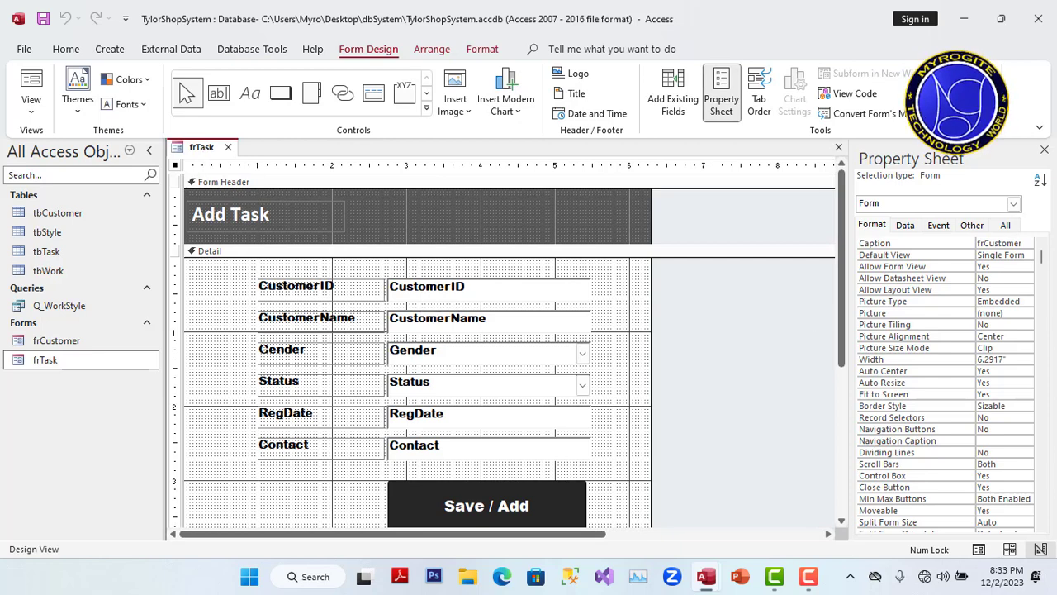
# Step: Set the frTask form's Caption property to "Task Form"
pyautogui.click(988, 245)
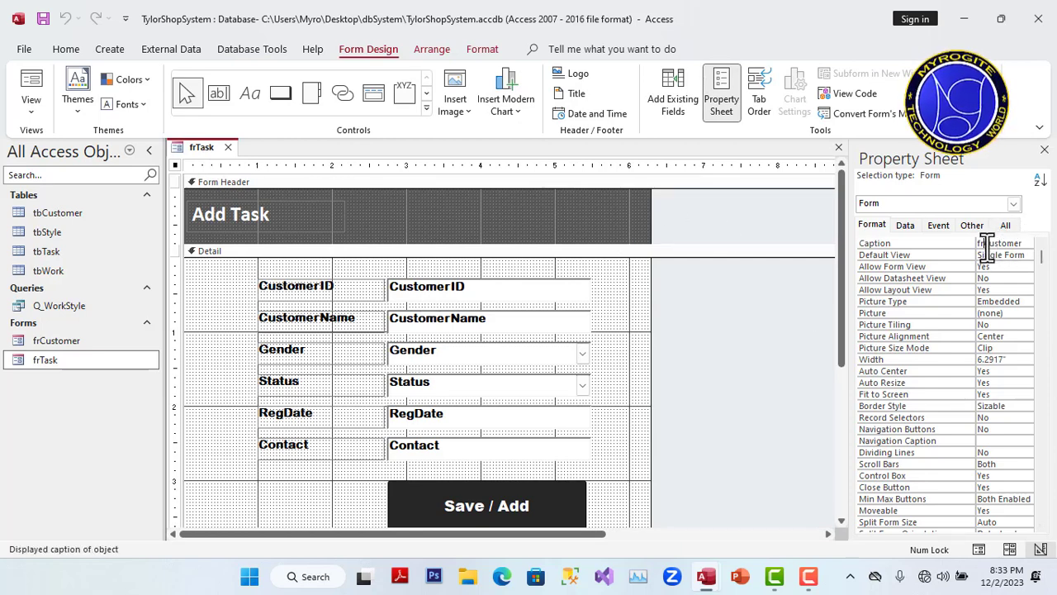
pyautogui.press('BackSpace')
pyautogui.press('BackSpace')
pyautogui.press('BackSpace')
pyautogui.press('BackSpace')
pyautogui.press('BackSpace')
pyautogui.press('BackSpace')
pyautogui.press('BackSpace')
pyautogui.press('BackSpace')
pyautogui.press('BackSpace')
pyautogui.press('BackSpace')
pyautogui.write('Fas')
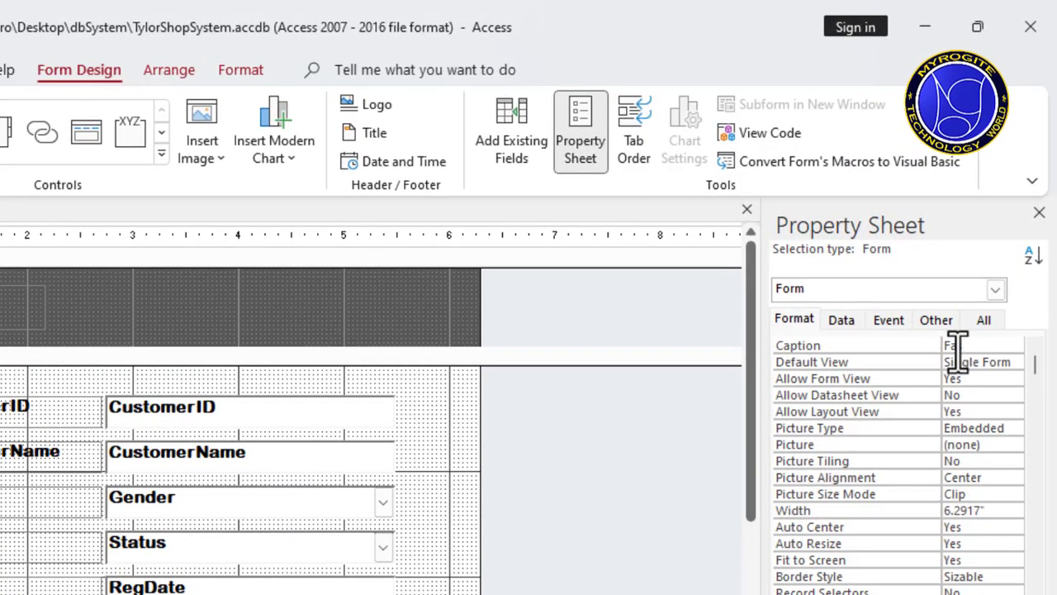
pyautogui.write('k')
pyautogui.press('BackSpace')
pyautogui.press('BackSpace')
pyautogui.press('BackSpace')
pyautogui.press('BackSpace')
pyautogui.write('Task')
pyautogui.write('orm')
pyautogui.press('Return')
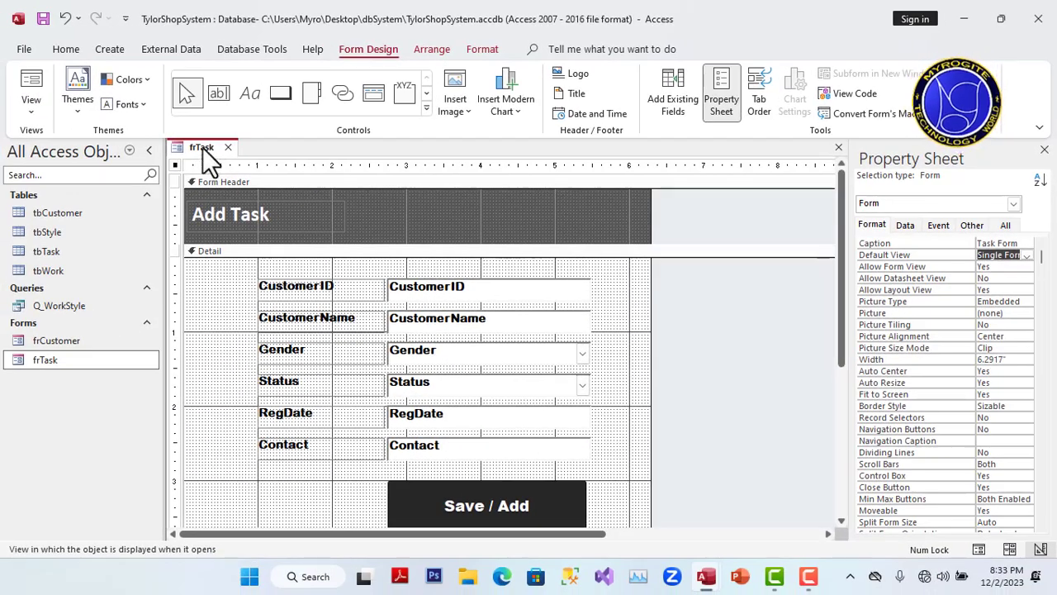
# Step: Save the frTask form and preview its caption in Form View, then return to Design View
pyautogui.rightClick(204, 150)
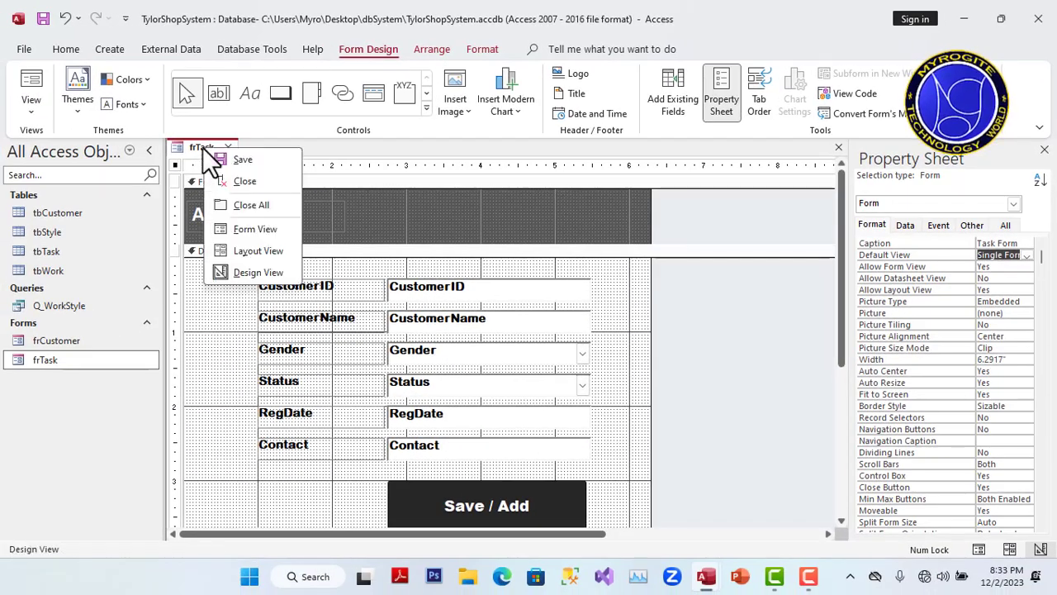
pyautogui.click(247, 160)
pyautogui.rightClick(211, 153)
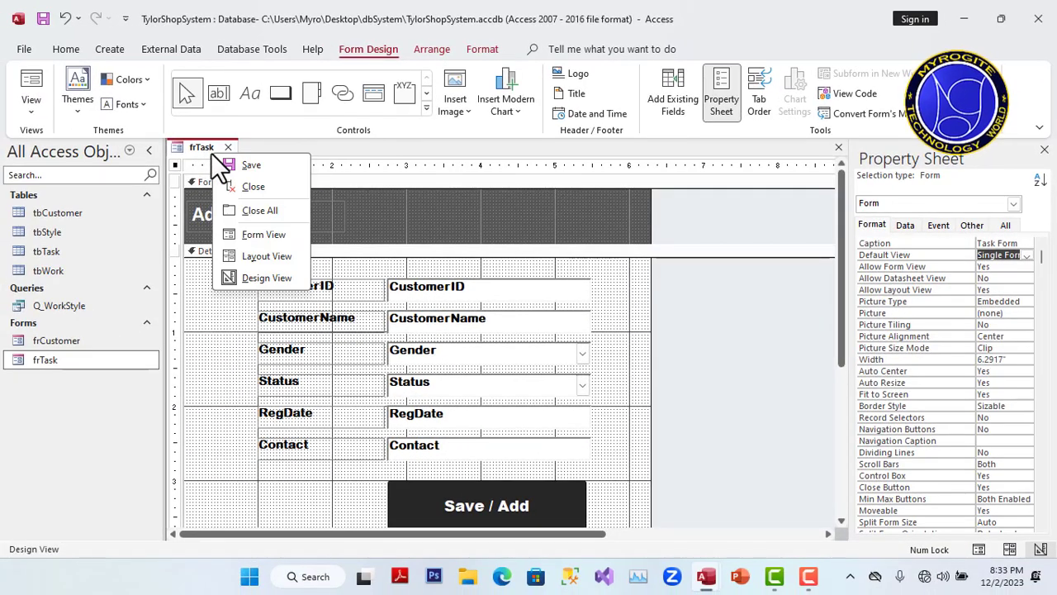
pyautogui.click(265, 234)
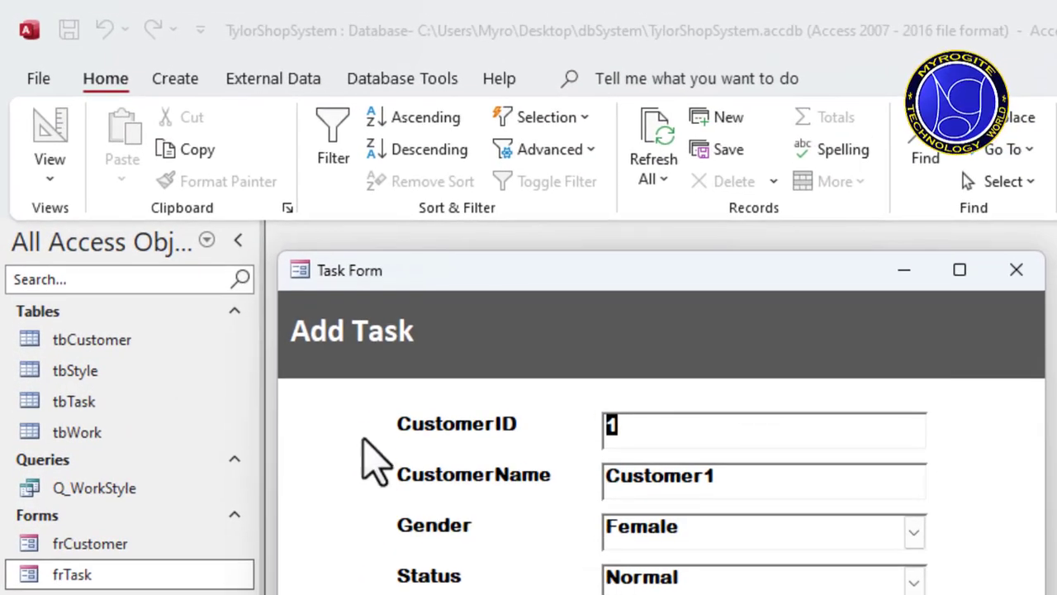
pyautogui.rightClick(516, 279)
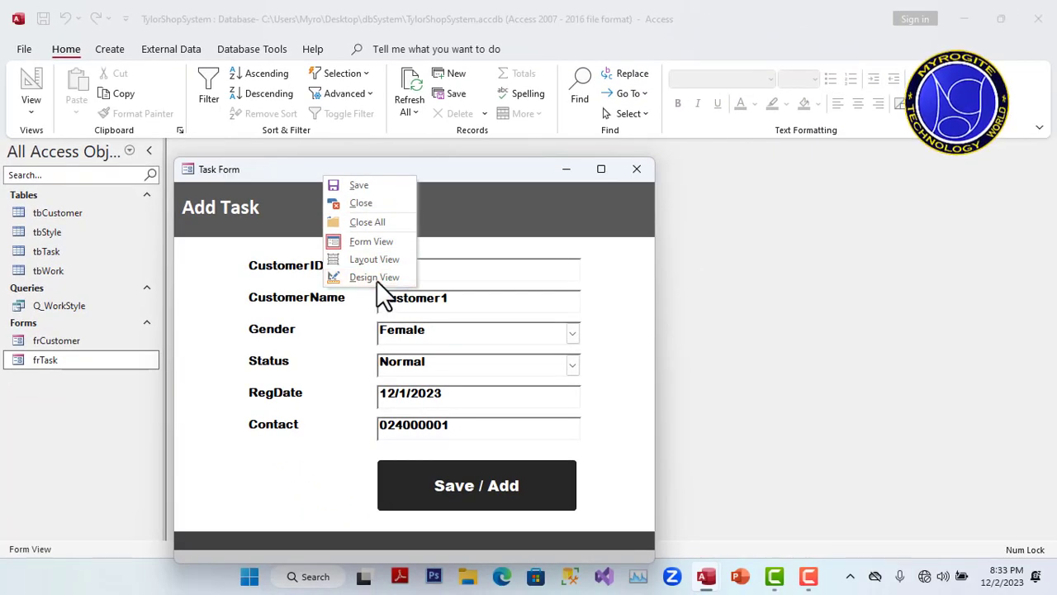
pyautogui.click(377, 279)
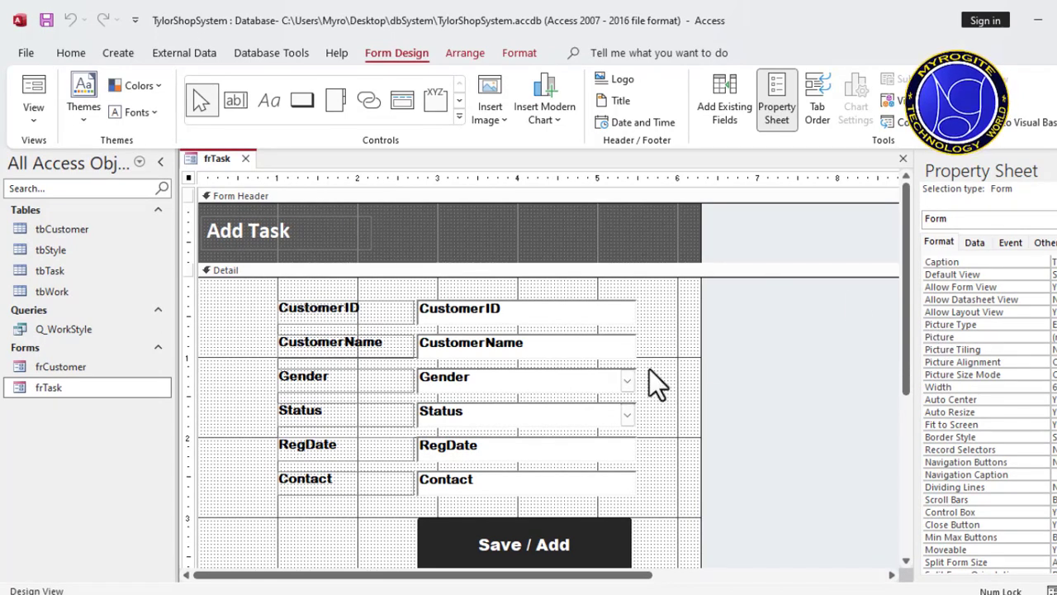
# Step: Widen the property sheet and set the frTask form's Record Source to tbTask
pyautogui.click(978, 244)
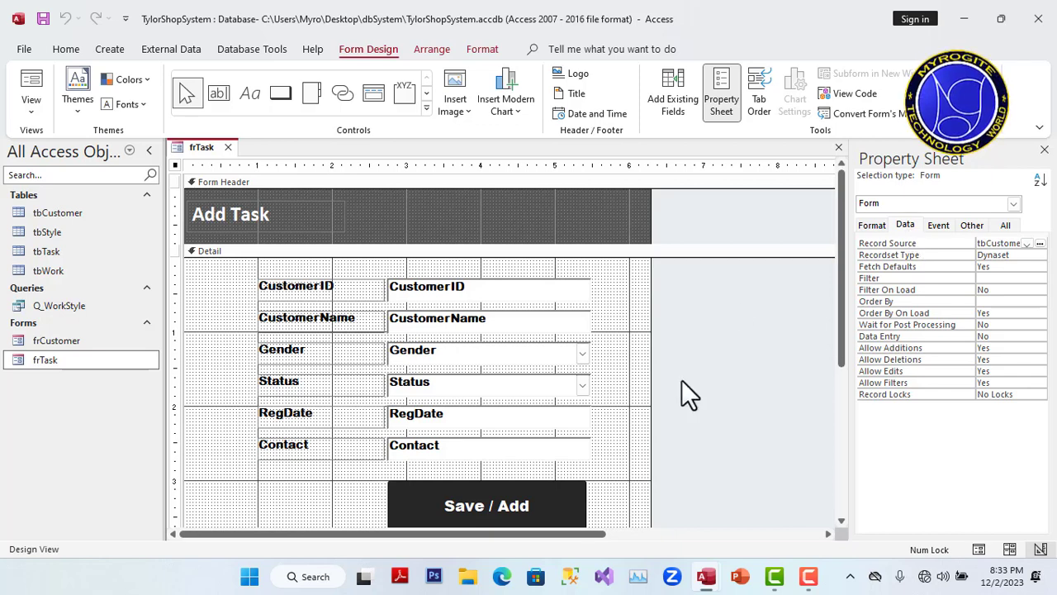
pyautogui.click(225, 282)
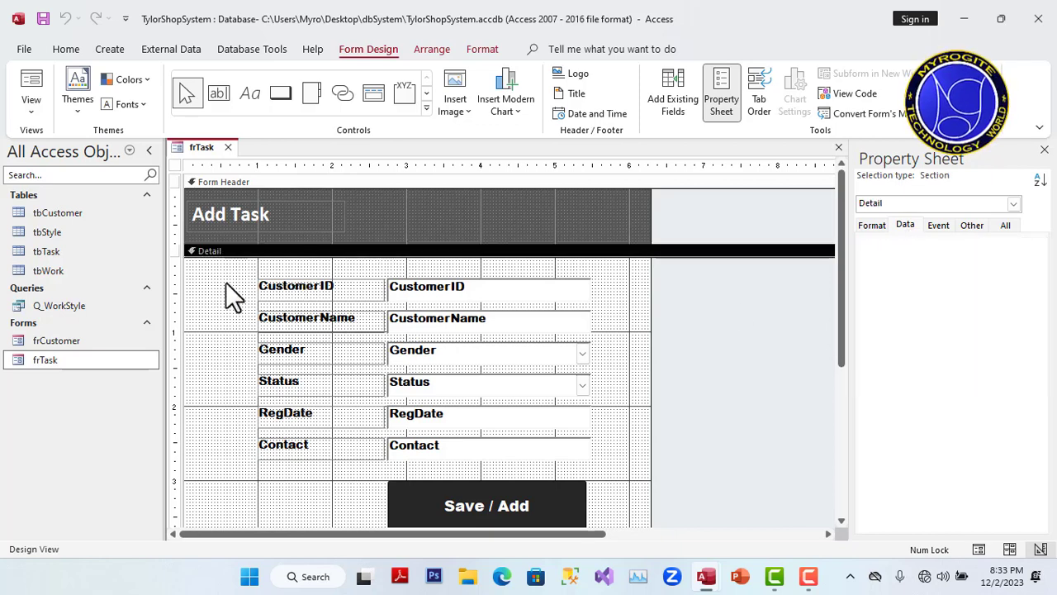
pyautogui.moveTo(226, 281); pyautogui.dragTo(633, 452)
pyautogui.click(639, 385)
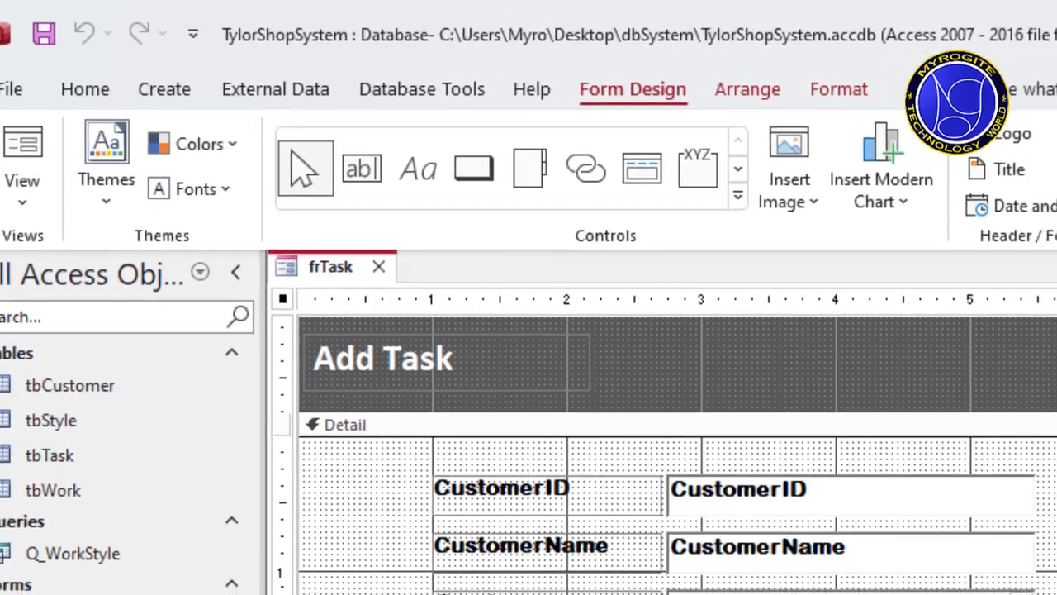
pyautogui.click(994, 335)
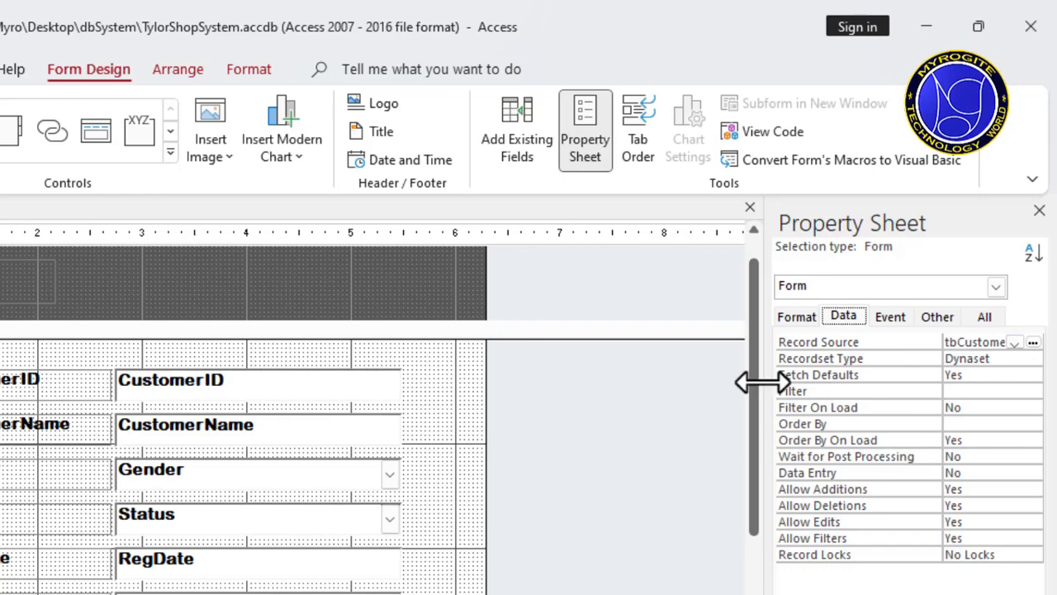
pyautogui.moveTo(746, 377); pyautogui.dragTo(608, 396)
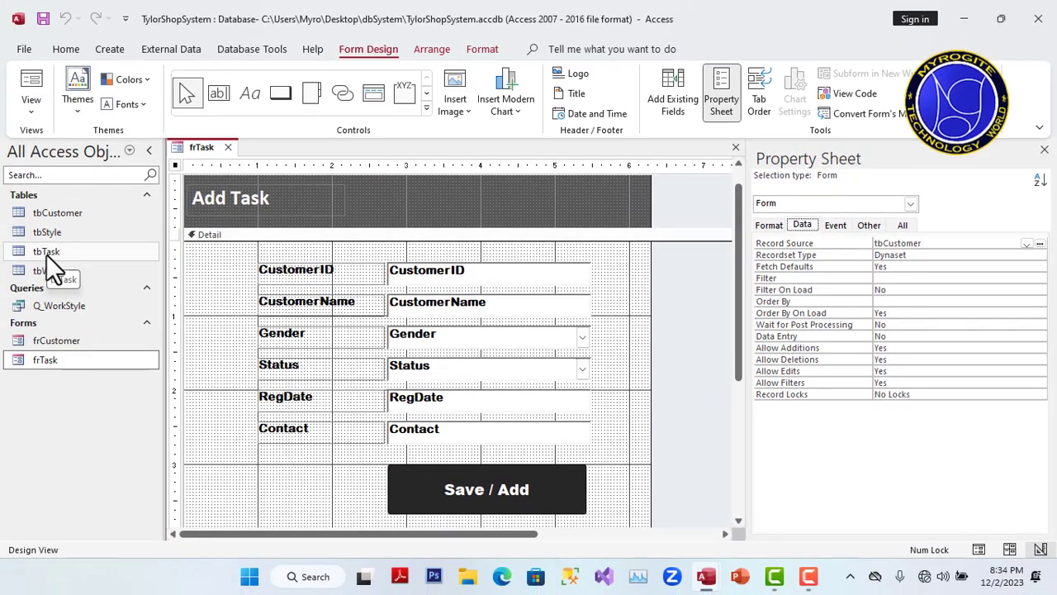
pyautogui.click(1028, 244)
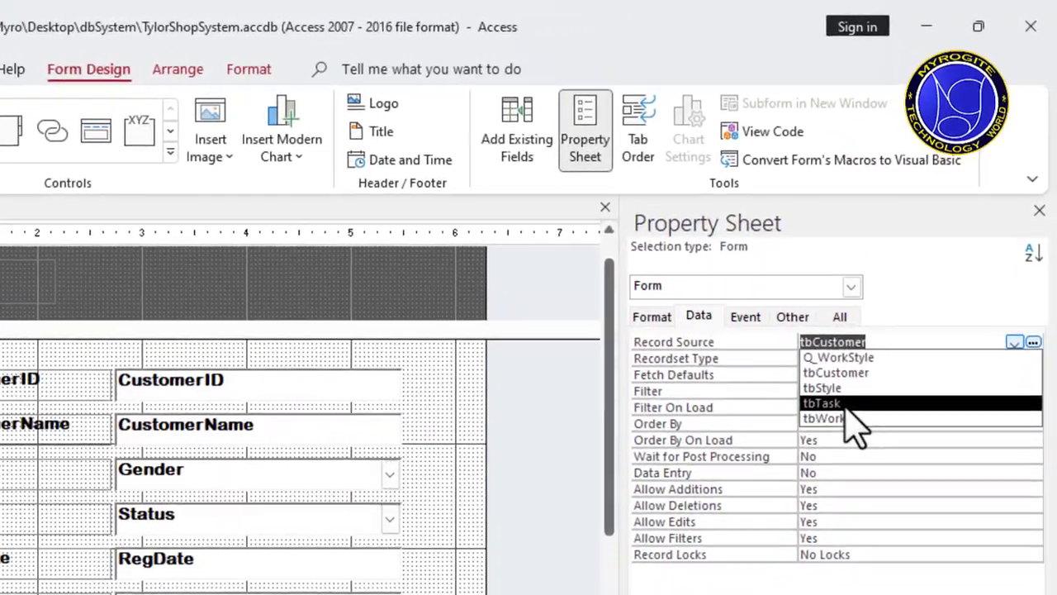
pyautogui.click(899, 287)
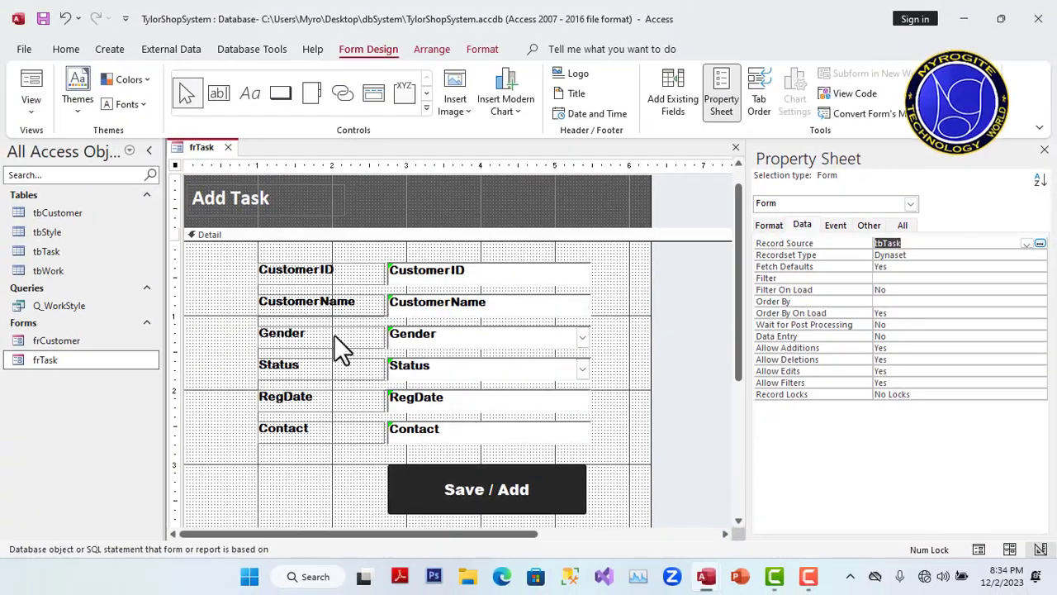
# Step: Inspect the error options offered for the CustomerID text box and close them without choosing any
pyautogui.click(396, 281)
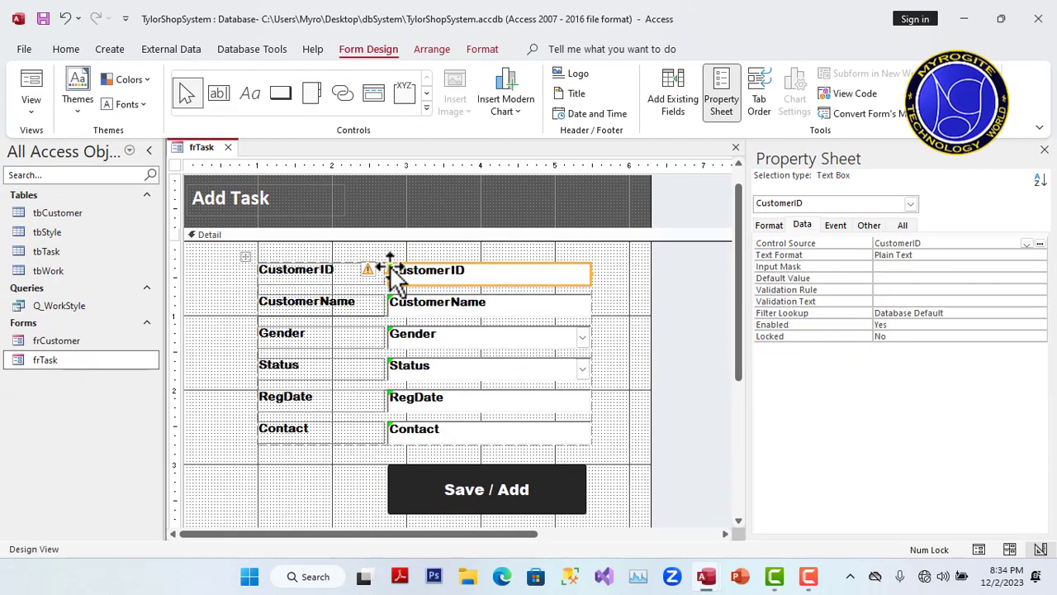
pyautogui.click(370, 271)
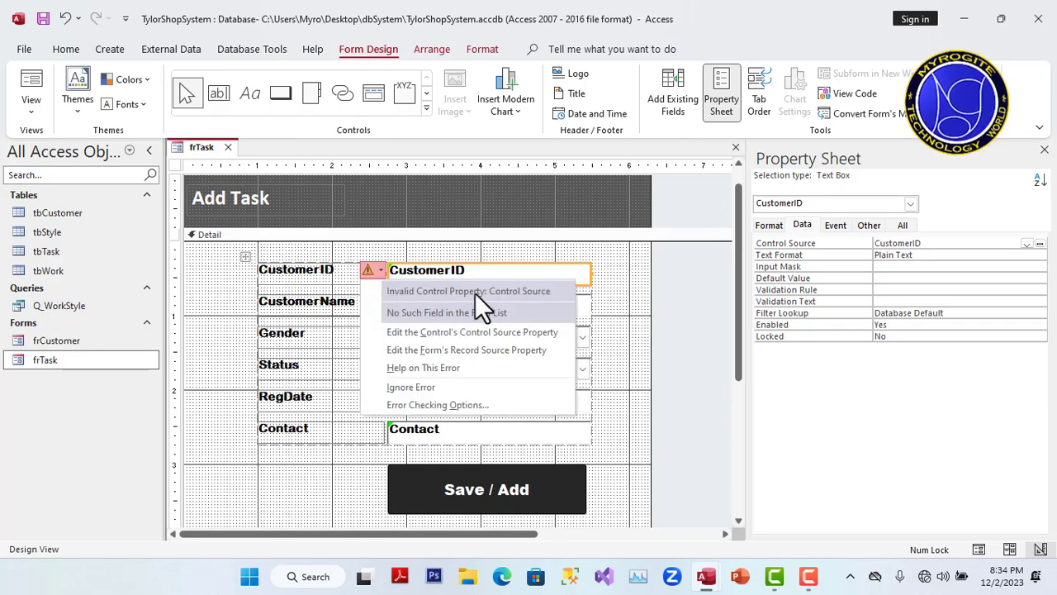
pyautogui.click(613, 327)
pyautogui.click(613, 327)
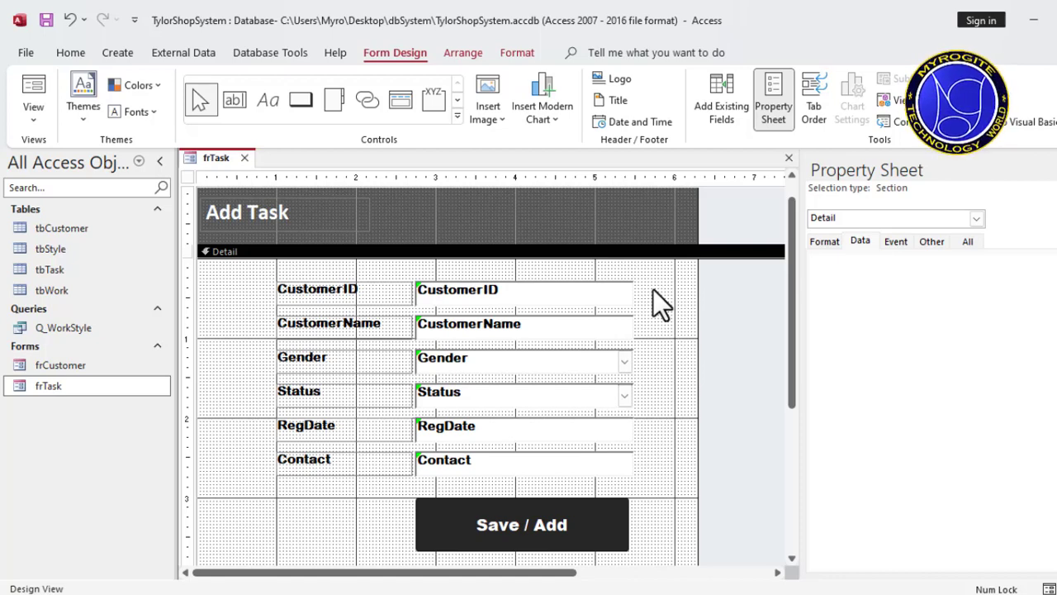
# Step: Set the CustomerID text box's Control Source to TaskID
pyautogui.click(824, 242)
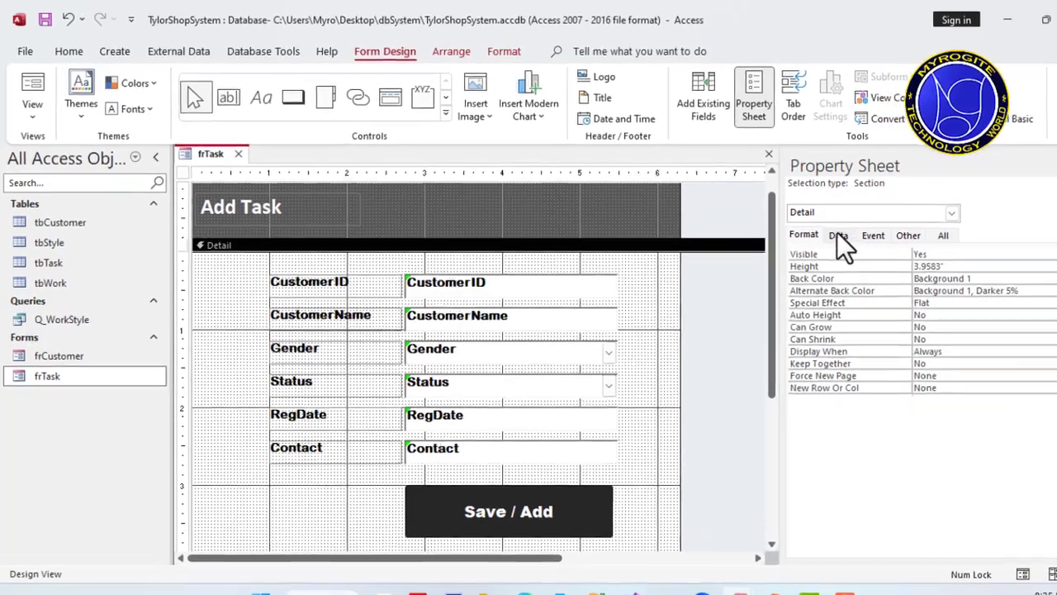
pyautogui.click(838, 237)
pyautogui.click(553, 286)
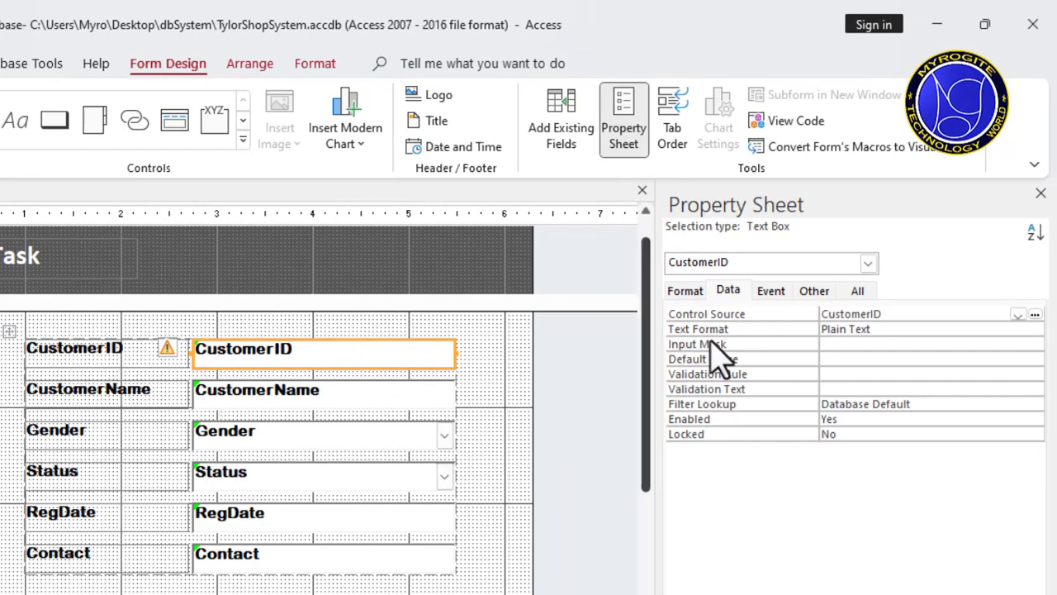
pyautogui.click(1019, 315)
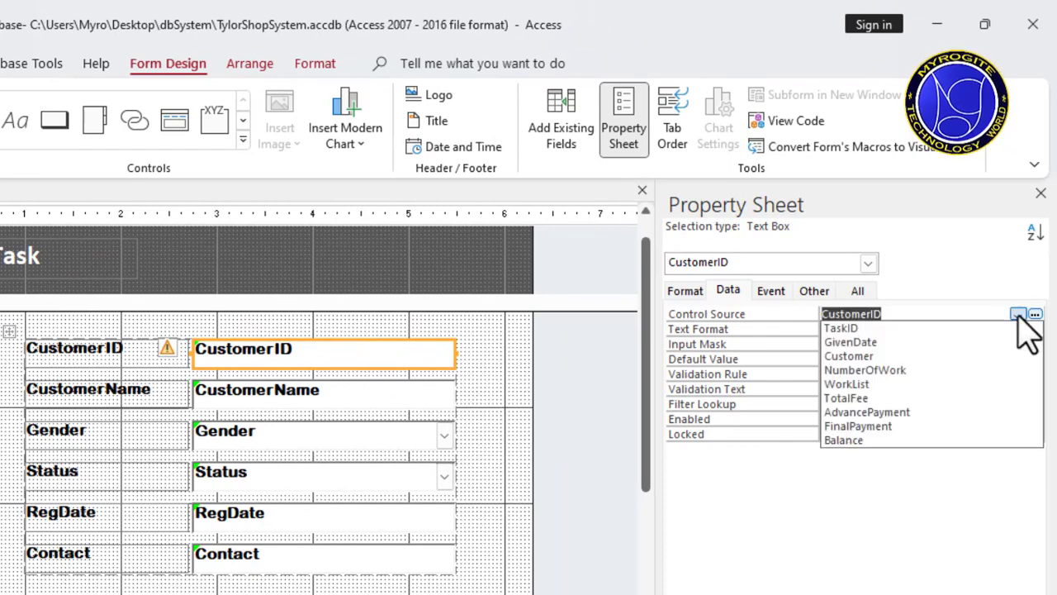
pyautogui.click(851, 328)
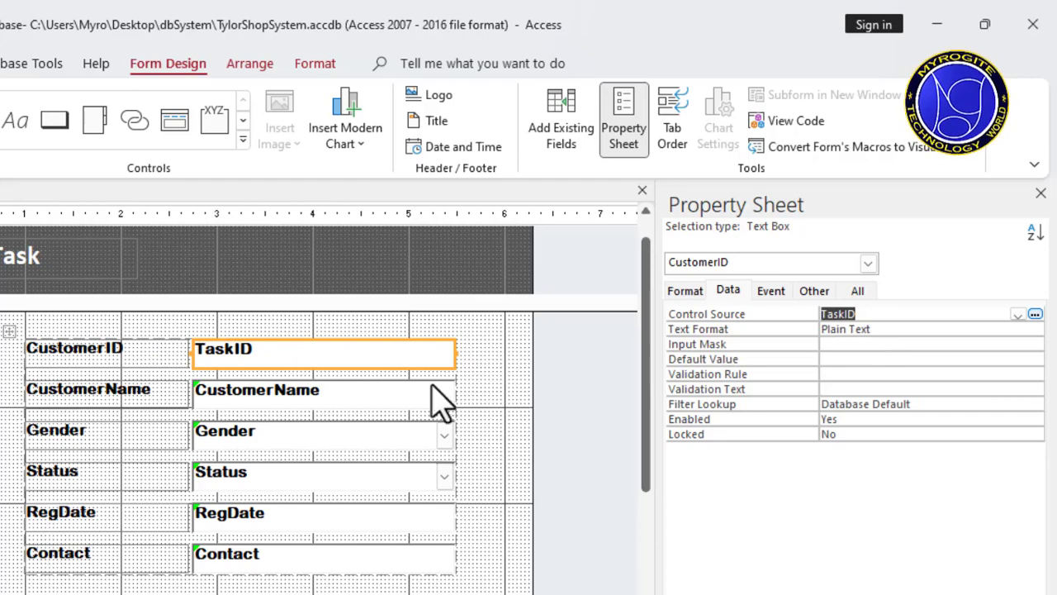
pyautogui.click(474, 384)
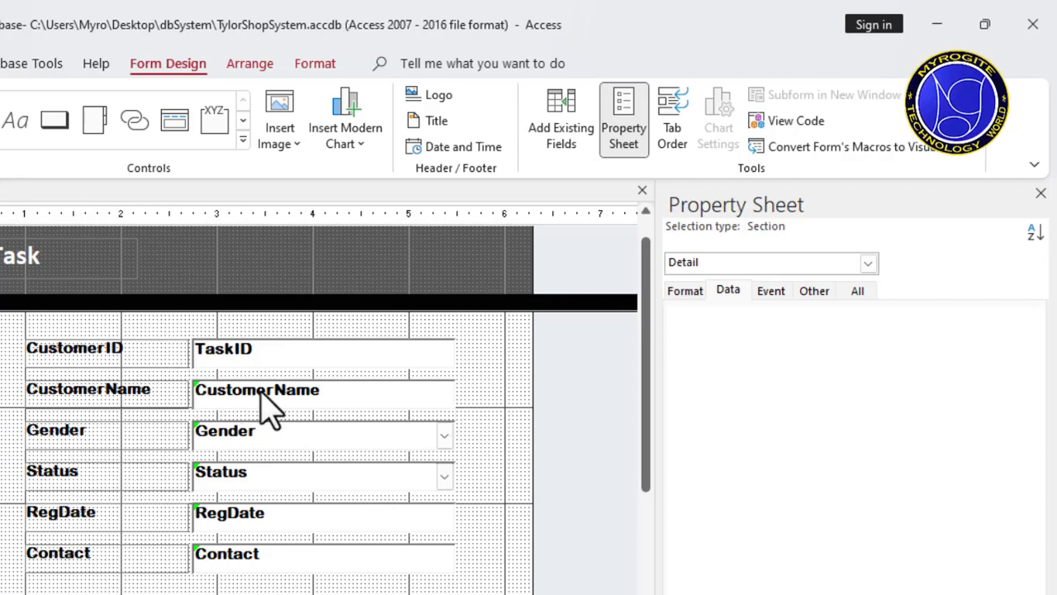
# Step: Delete all six field controls and their labels from the Detail section, keeping the Save / Add button
pyautogui.click(726, 294)
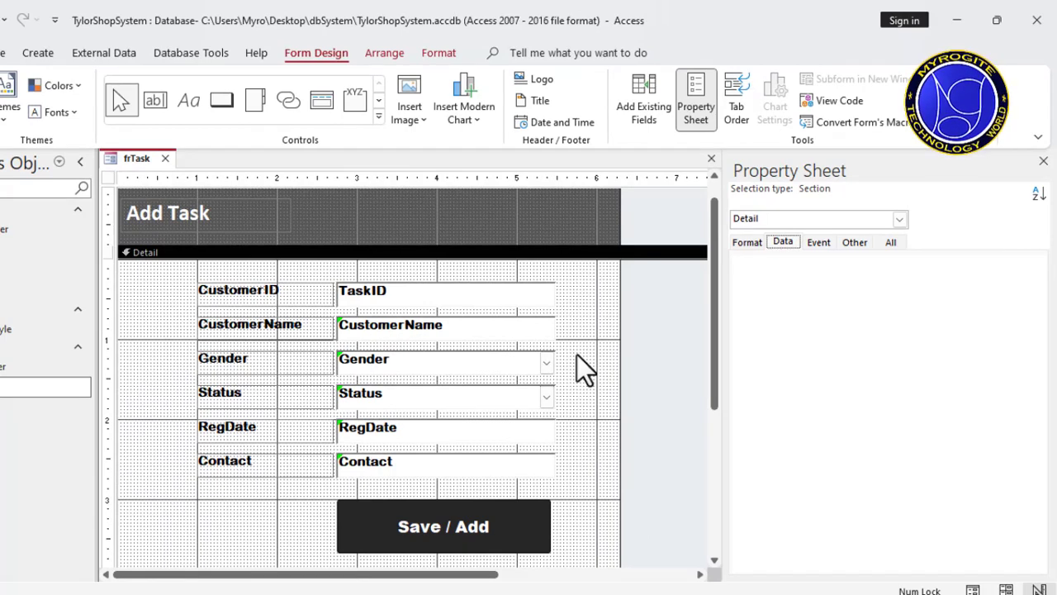
pyautogui.moveTo(581, 291); pyautogui.dragTo(178, 484)
pyautogui.press('Delete')
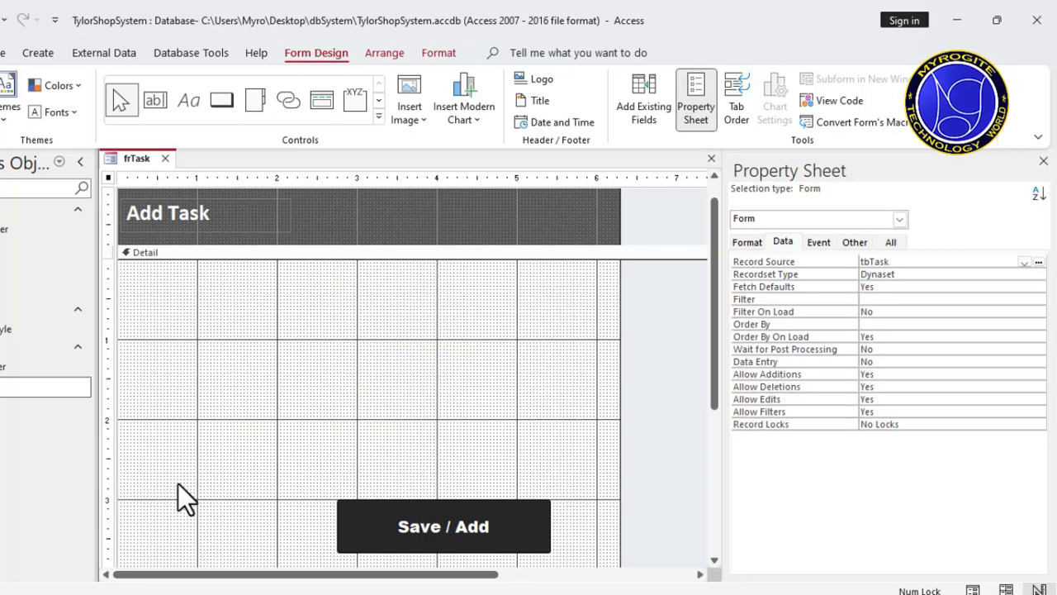
# Step: Move the Save / Add button slightly to the right and reduce its height from the upper edge
pyautogui.click(378, 539)
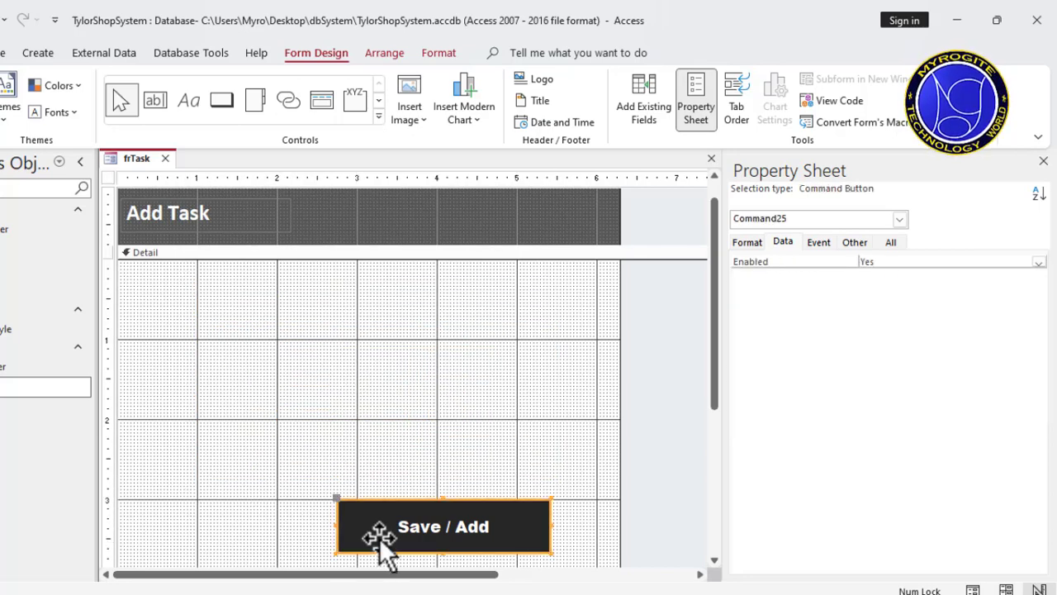
pyautogui.moveTo(385, 547); pyautogui.dragTo(416, 537)
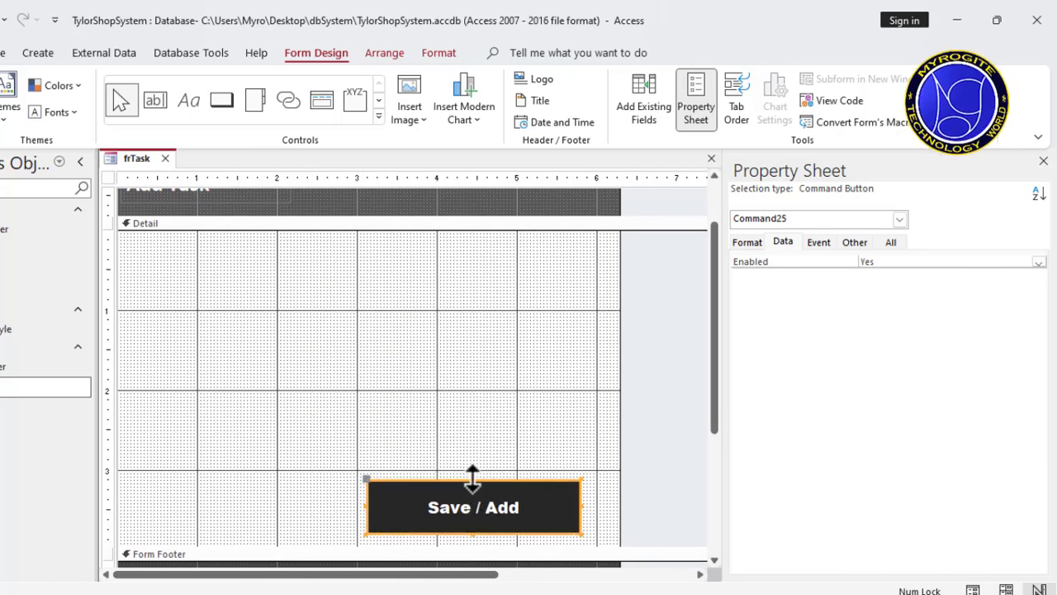
pyautogui.moveTo(472, 474); pyautogui.dragTo(474, 499)
pyautogui.click(495, 450)
pyautogui.click(496, 451)
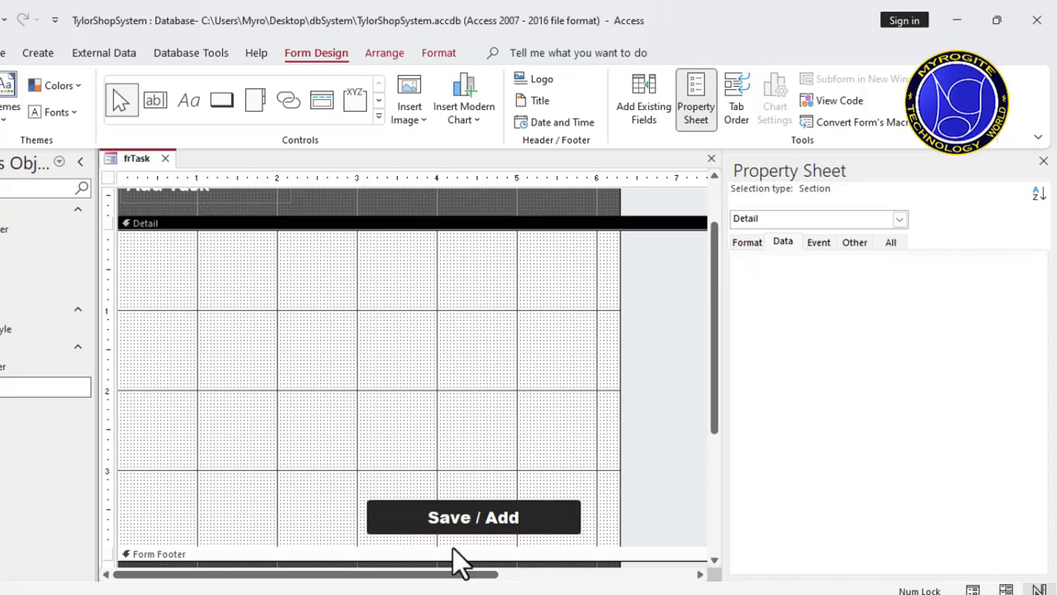
# Step: Delete the Save / Add button to leave the Detail section empty
pyautogui.click(467, 523)
pyautogui.moveTo(456, 506); pyautogui.dragTo(456, 217)
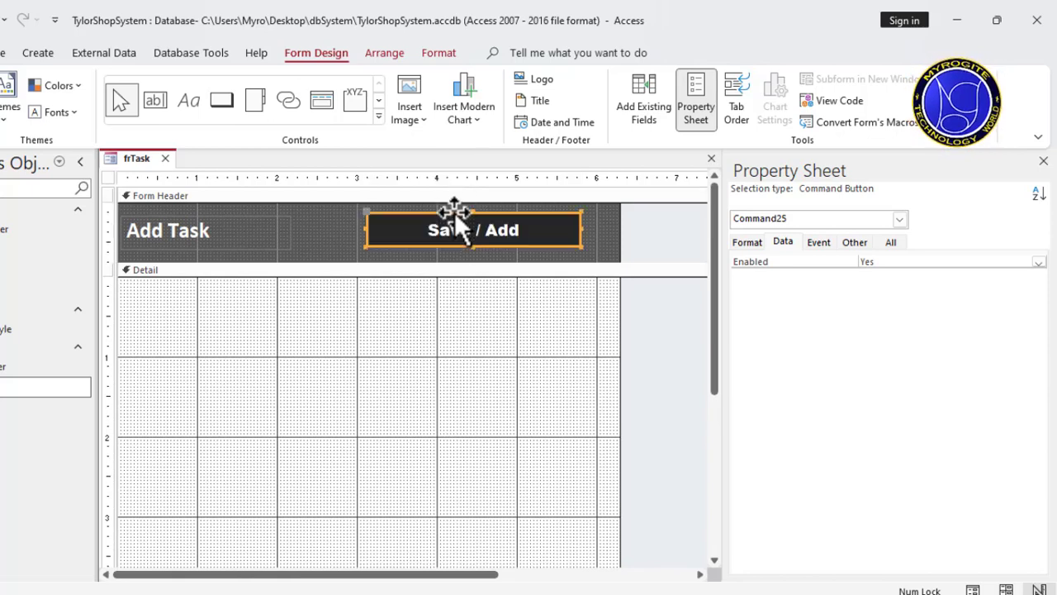
pyautogui.click(460, 394)
pyautogui.moveTo(716, 298); pyautogui.dragTo(719, 347)
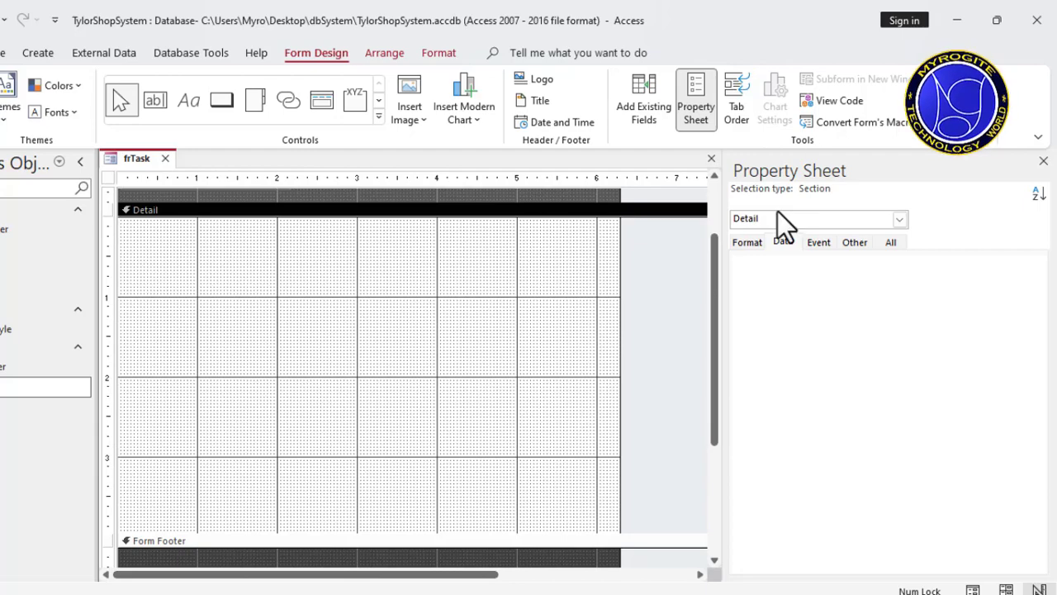
# Step: Narrow the side pane, show the list of existing tbTask fields and collapse the WorkList entry
pyautogui.moveTo(725, 286); pyautogui.dragTo(833, 290)
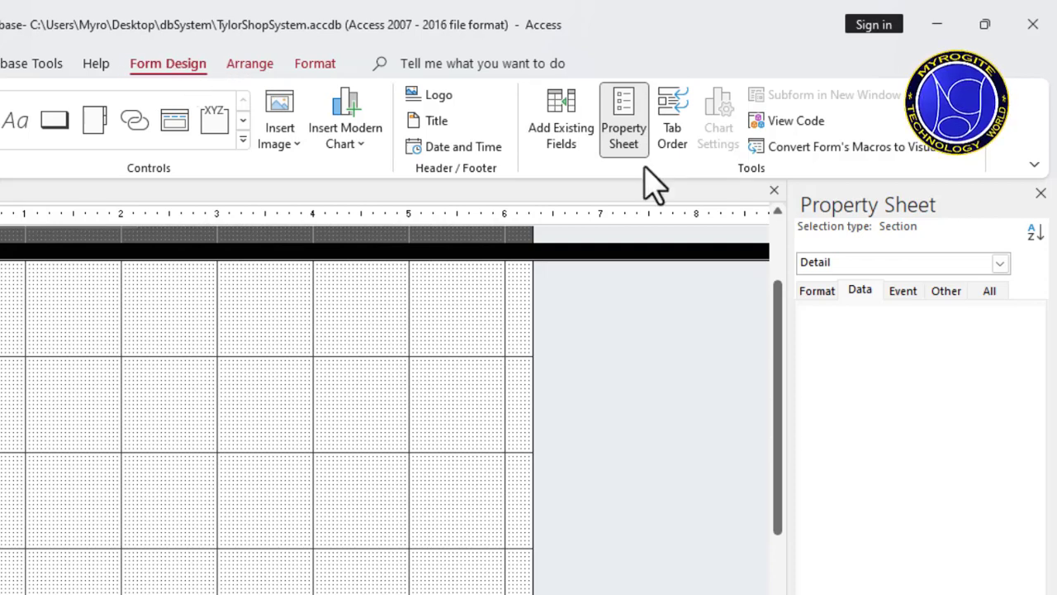
pyautogui.click(576, 141)
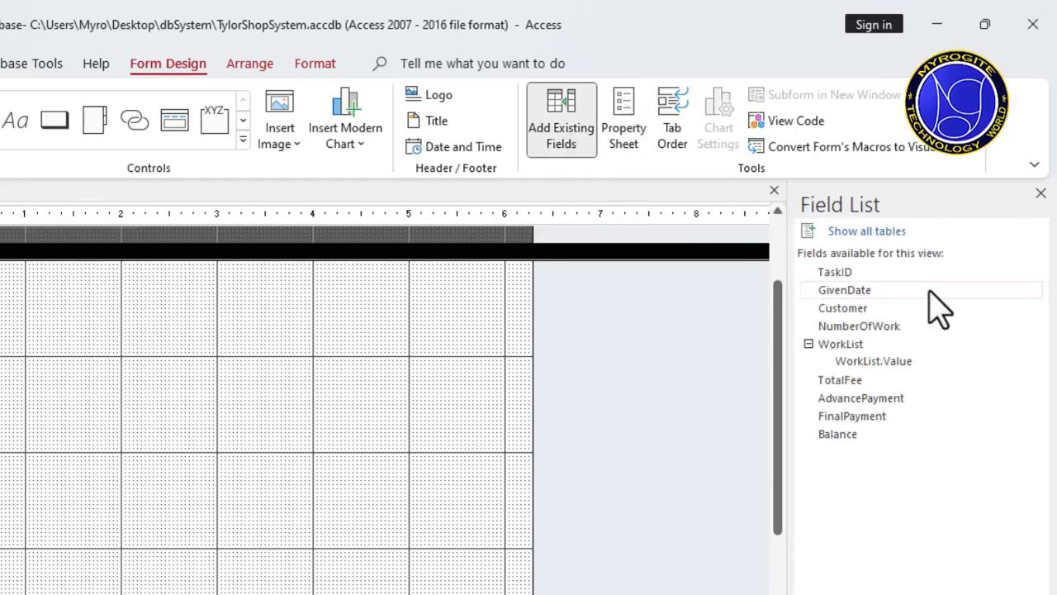
pyautogui.click(810, 344)
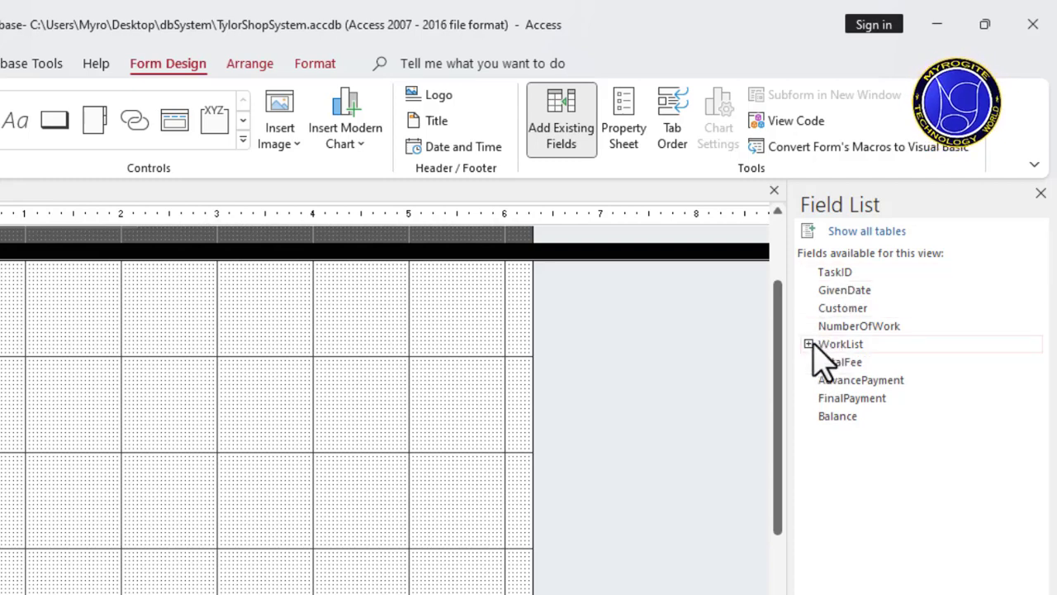
# Step: Select all available fields from TaskID to Balance one by one
pyautogui.click(836, 272)
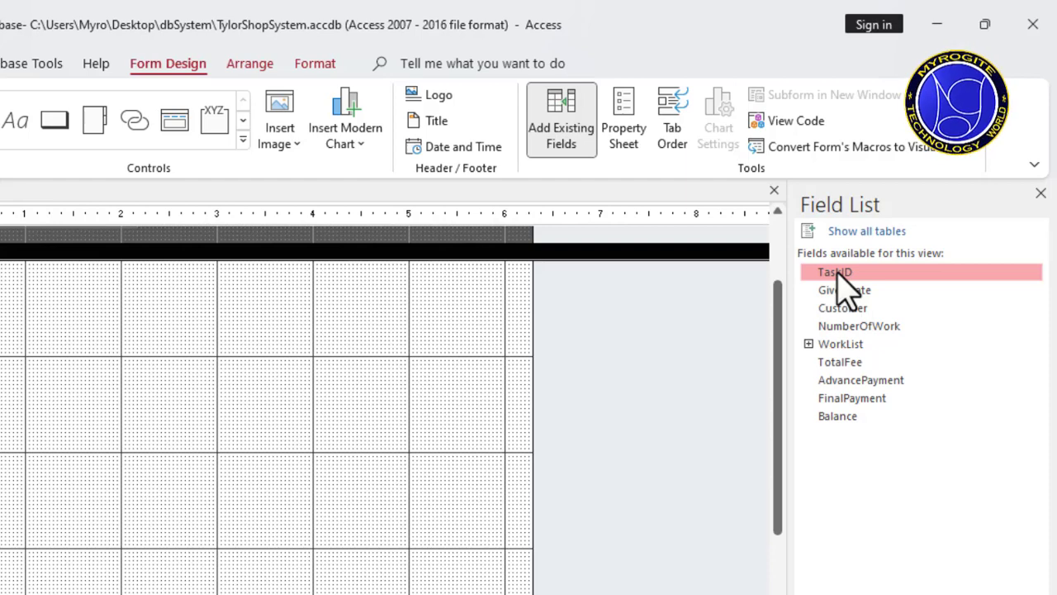
pyautogui.keyDown('shift'); pyautogui.click(846, 290); pyautogui.keyUp('shift')
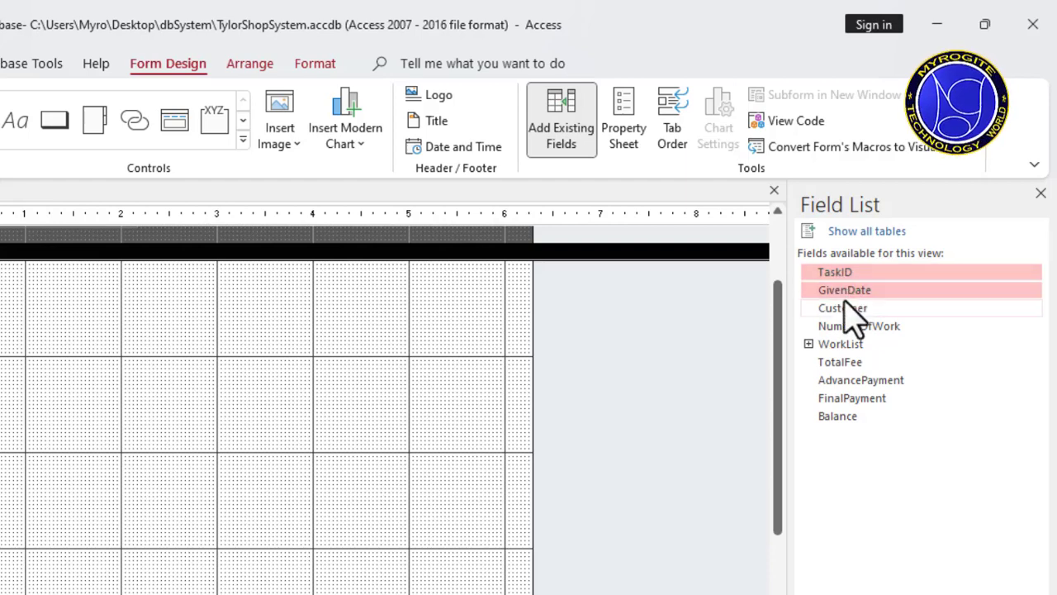
pyautogui.keyDown('shift'); pyautogui.click(842, 309); pyautogui.keyUp('shift')
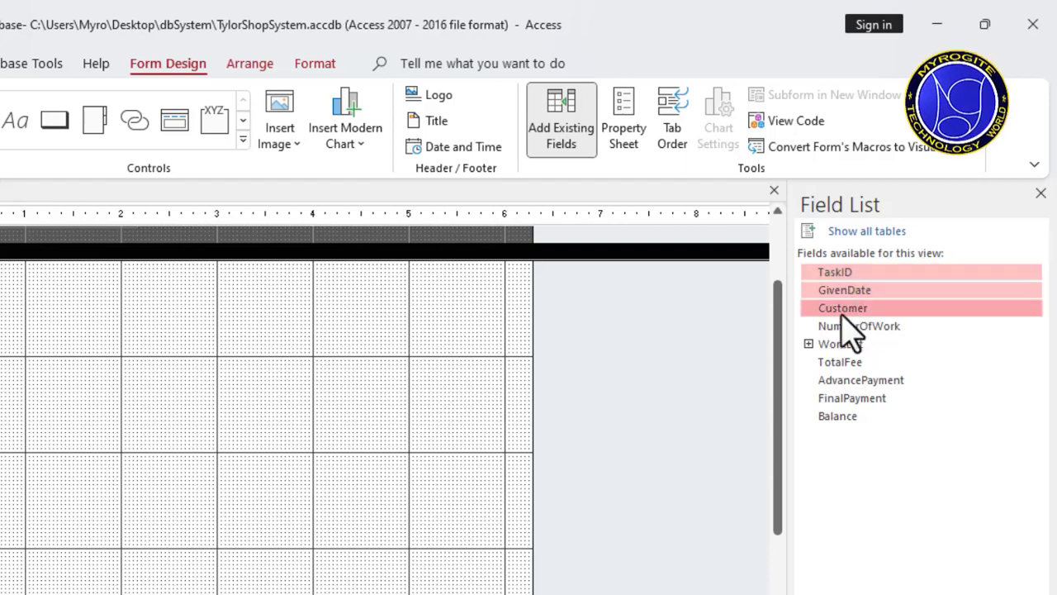
pyautogui.keyDown('shift'); pyautogui.click(844, 326); pyautogui.keyUp('shift')
pyautogui.keyDown('shift'); pyautogui.click(842, 343); pyautogui.keyUp('shift')
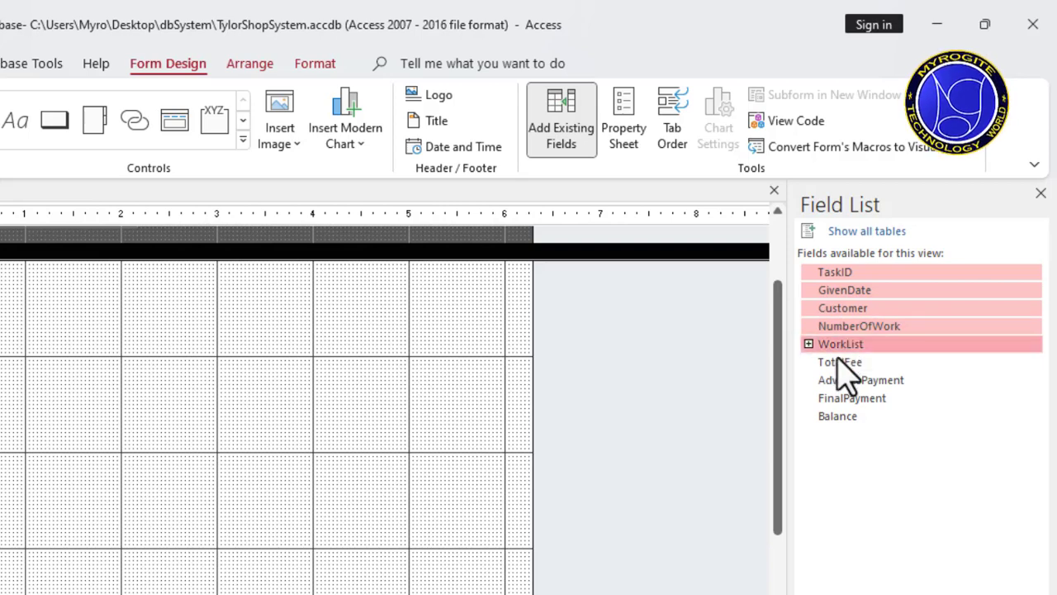
pyautogui.keyDown('shift'); pyautogui.click(840, 362); pyautogui.keyUp('shift')
pyautogui.keyDown('shift'); pyautogui.click(838, 380); pyautogui.keyUp('shift')
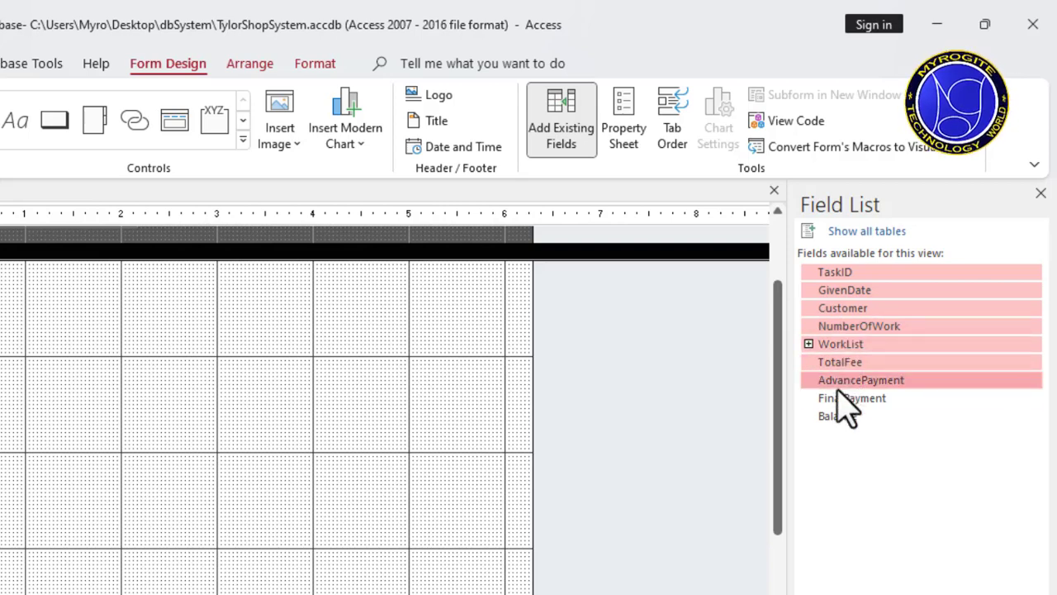
pyautogui.keyDown('shift'); pyautogui.click(839, 398); pyautogui.keyUp('shift')
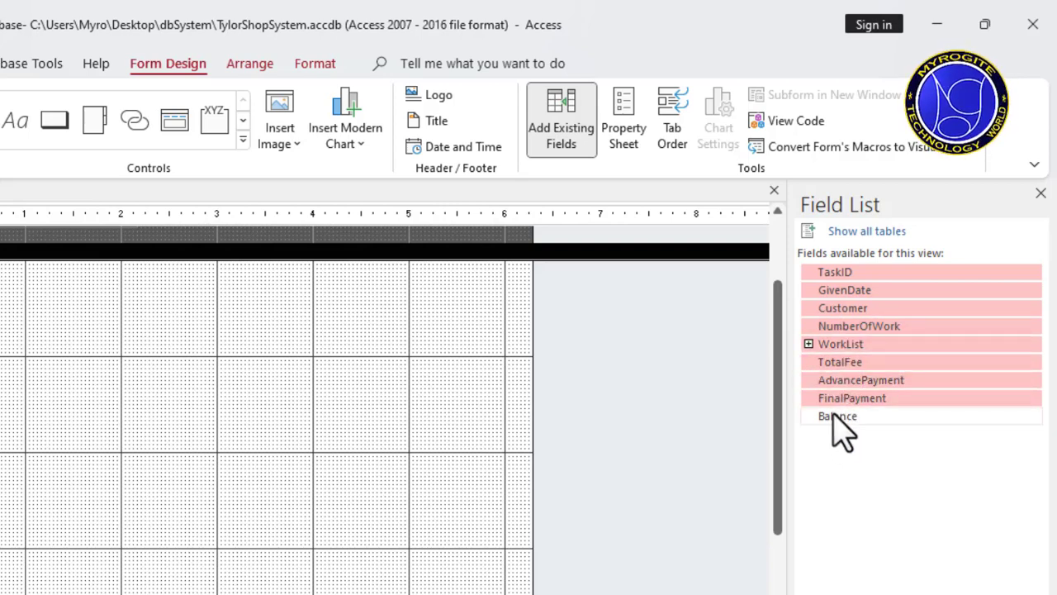
pyautogui.keyDown('shift'); pyautogui.click(834, 415); pyautogui.keyUp('shift')
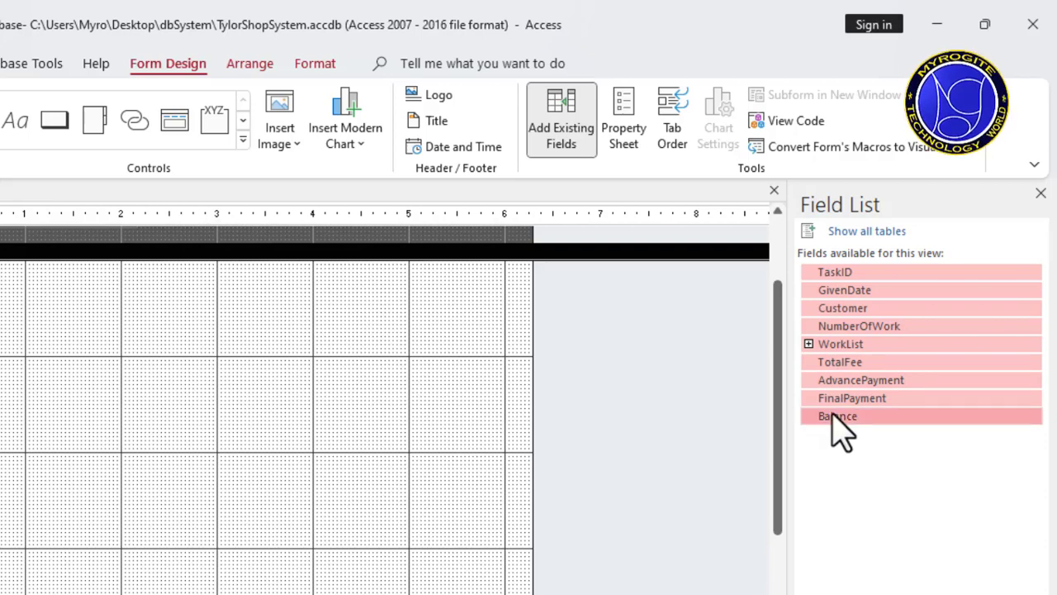
pyautogui.click(833, 417)
# Step: Add all fields from TaskID to Balance together to the Detail section, with their boxes starting at about the 2-inch mark
pyautogui.click(826, 273)
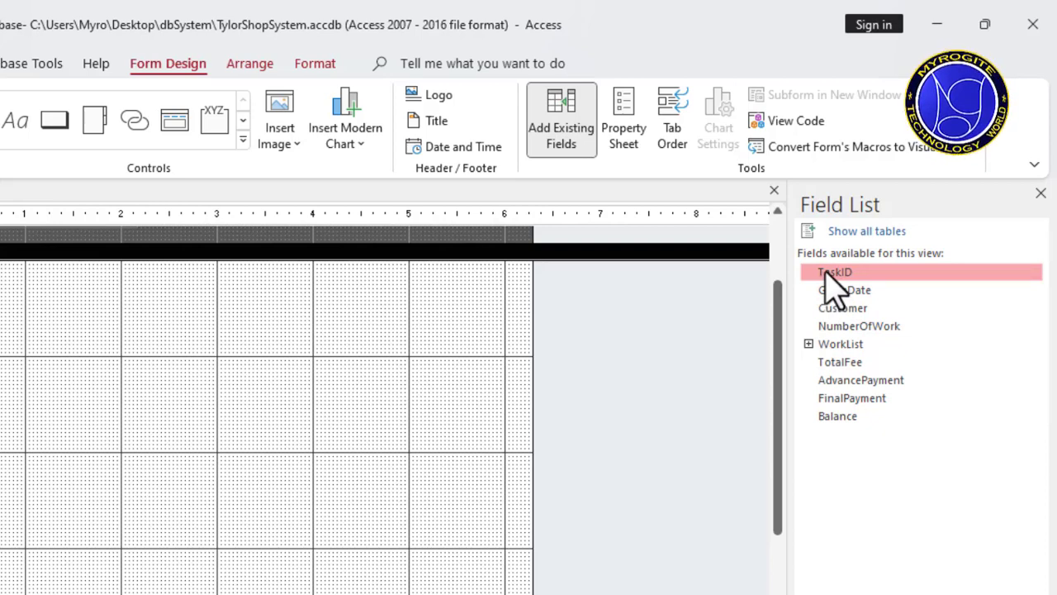
pyautogui.keyDown('shift'); pyautogui.click(848, 415); pyautogui.keyUp('shift')
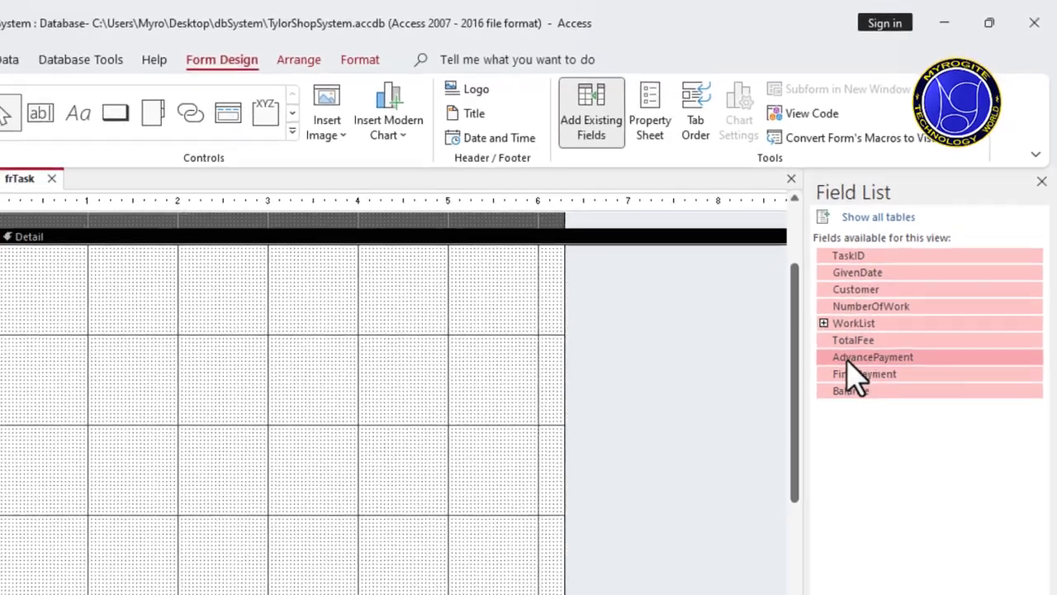
pyautogui.moveTo(847, 364); pyautogui.dragTo(332, 320)
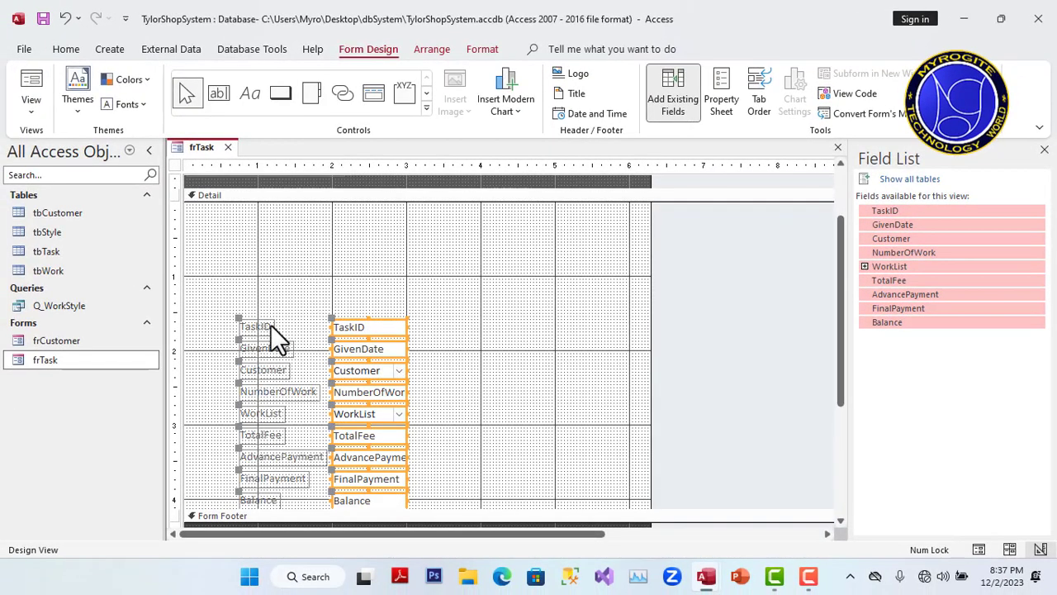
# Step: Move the whole block of fields so its labels start at about the 2-inch mark, near the top of the Detail section
pyautogui.moveTo(394, 335); pyautogui.dragTo(484, 256)
pyautogui.click(560, 270)
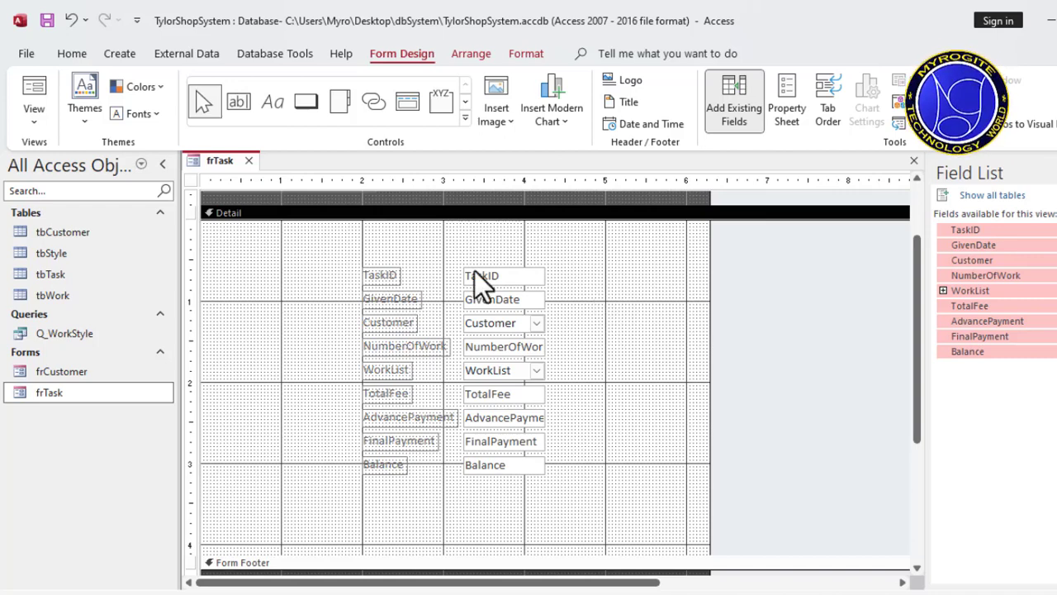
# Step: Try moving the TaskID, GivenDate and Balance fields individually out of the column, and undo the three moves
pyautogui.moveTo(339, 259); pyautogui.dragTo(619, 511)
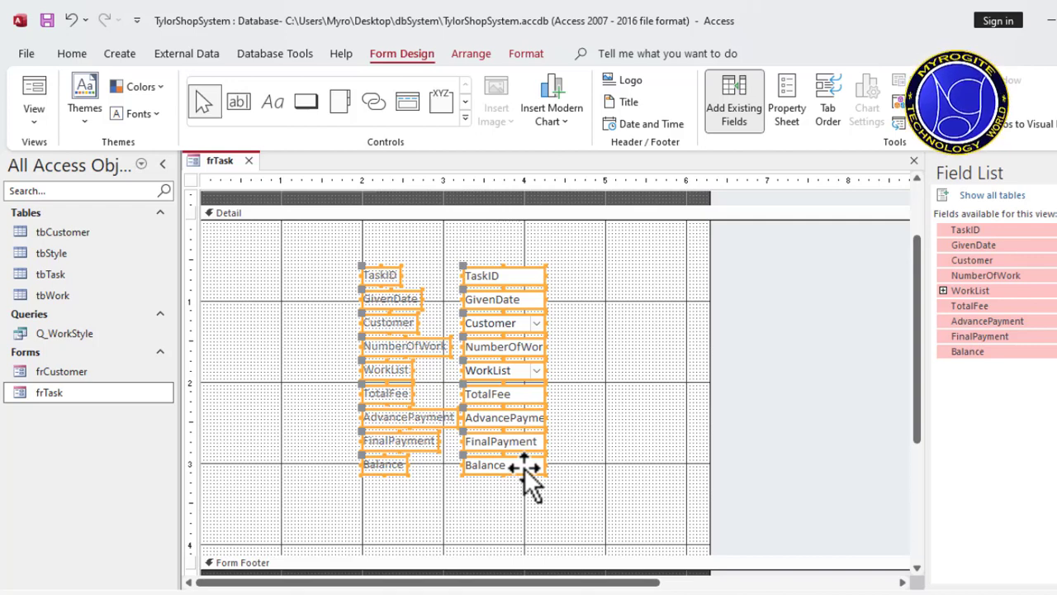
pyautogui.click(612, 402)
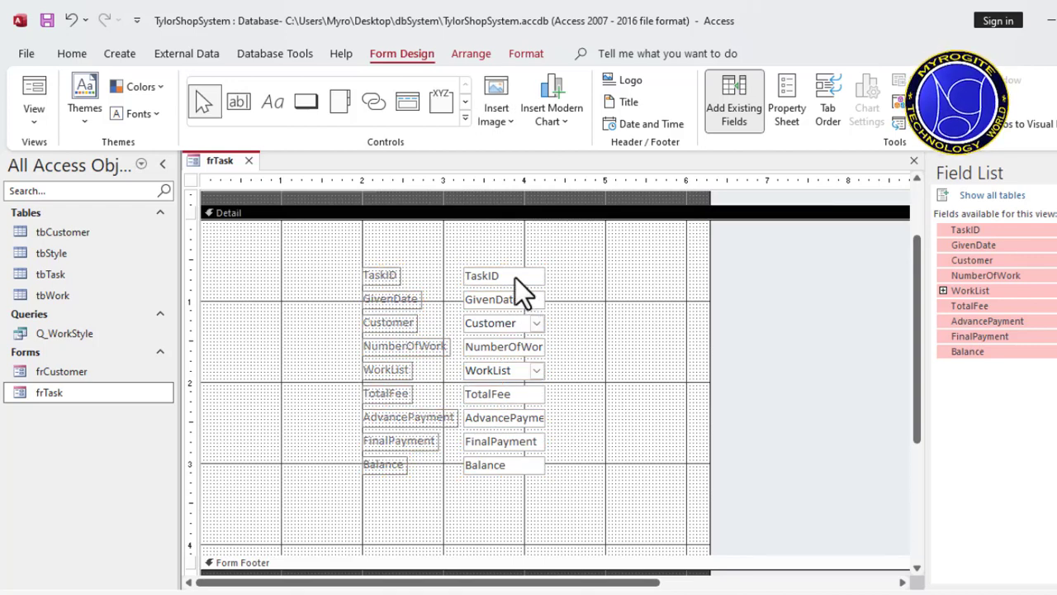
pyautogui.moveTo(515, 277); pyautogui.dragTo(582, 241)
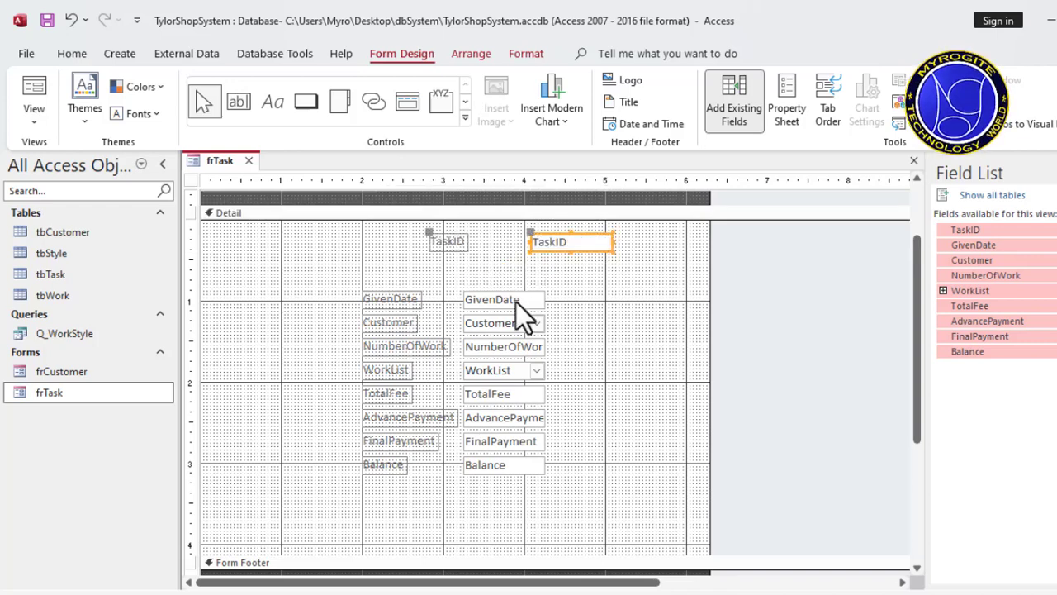
pyautogui.moveTo(516, 303); pyautogui.dragTo(663, 314)
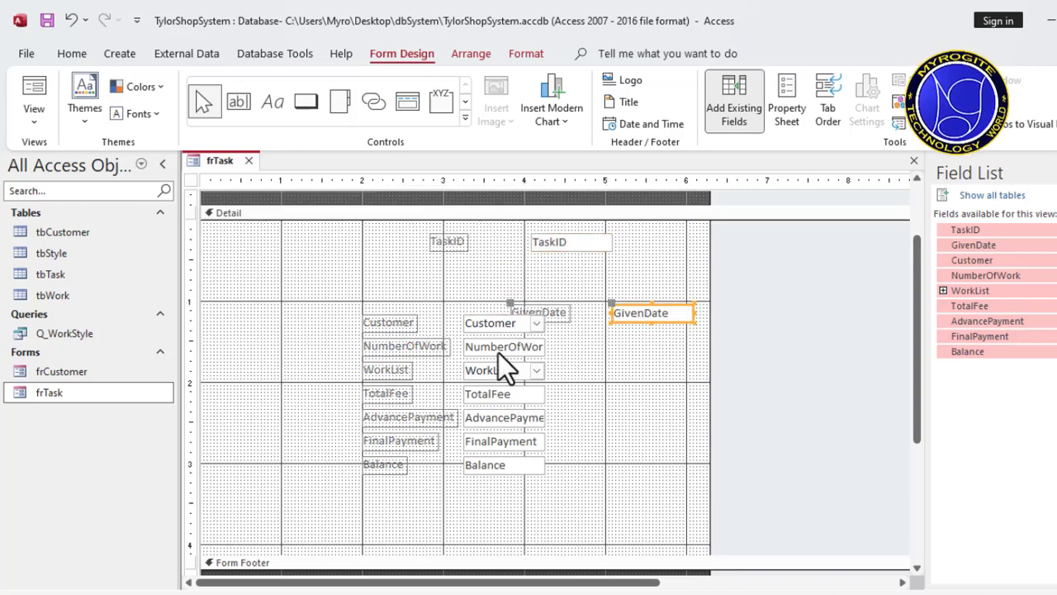
pyautogui.moveTo(506, 473); pyautogui.dragTo(517, 531)
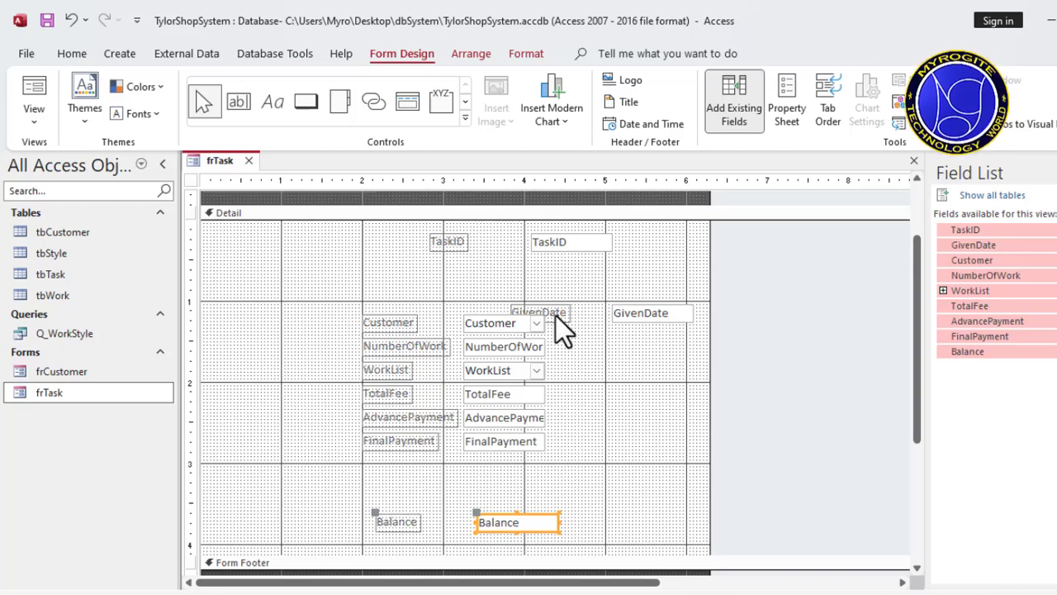
pyautogui.hotkey('ctrl', 'z')
pyautogui.hotkey('ctrl', 'z')
pyautogui.hotkey('ctrl', 'z')
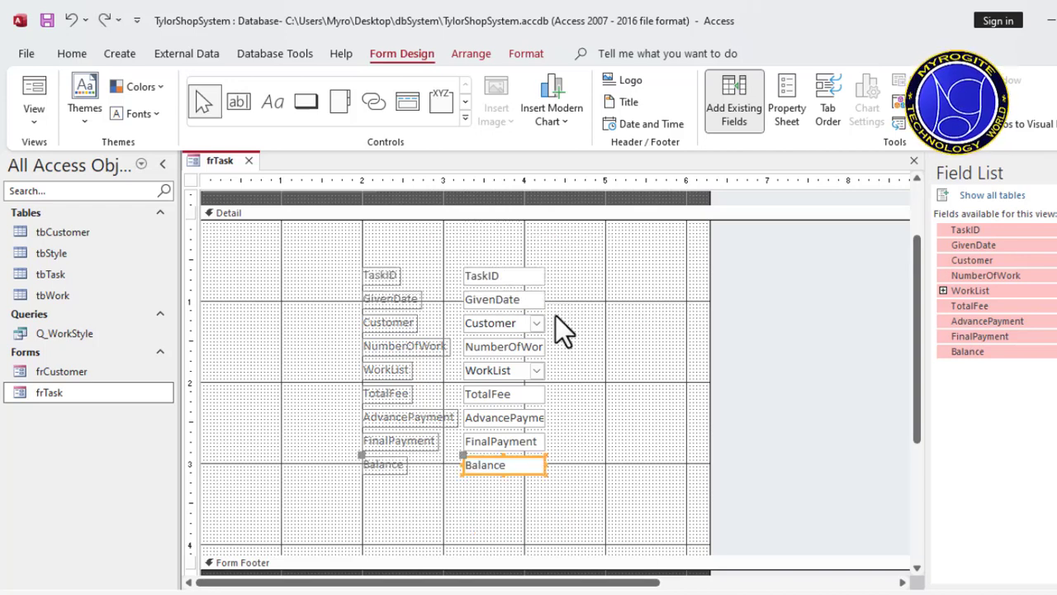
# Step: Arrange all field labels and boxes from TaskID to Balance in a Stacked layout
pyautogui.moveTo(569, 264); pyautogui.dragTo(347, 495)
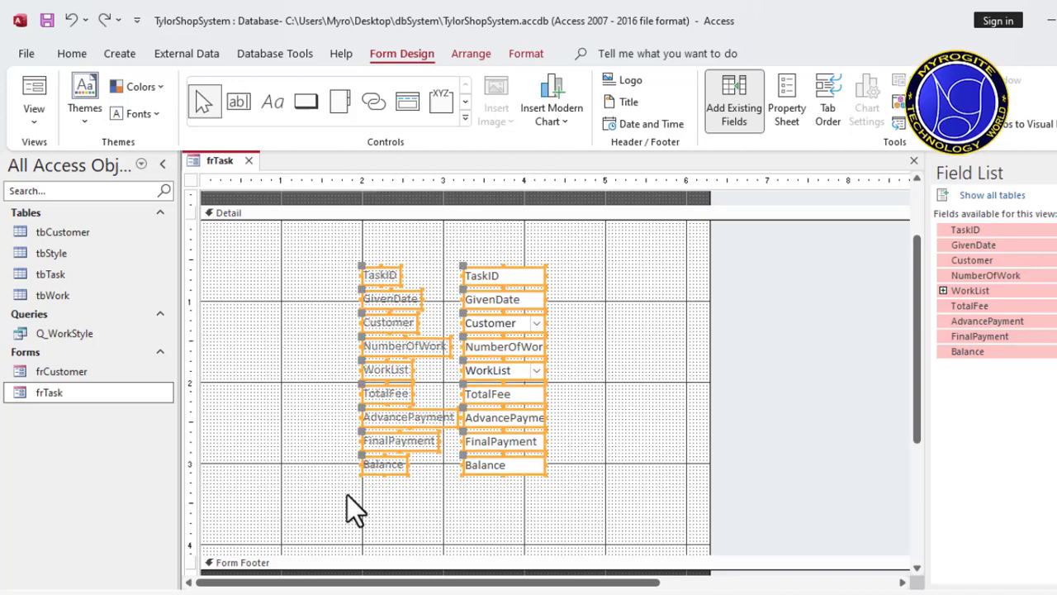
pyautogui.rightClick(506, 468)
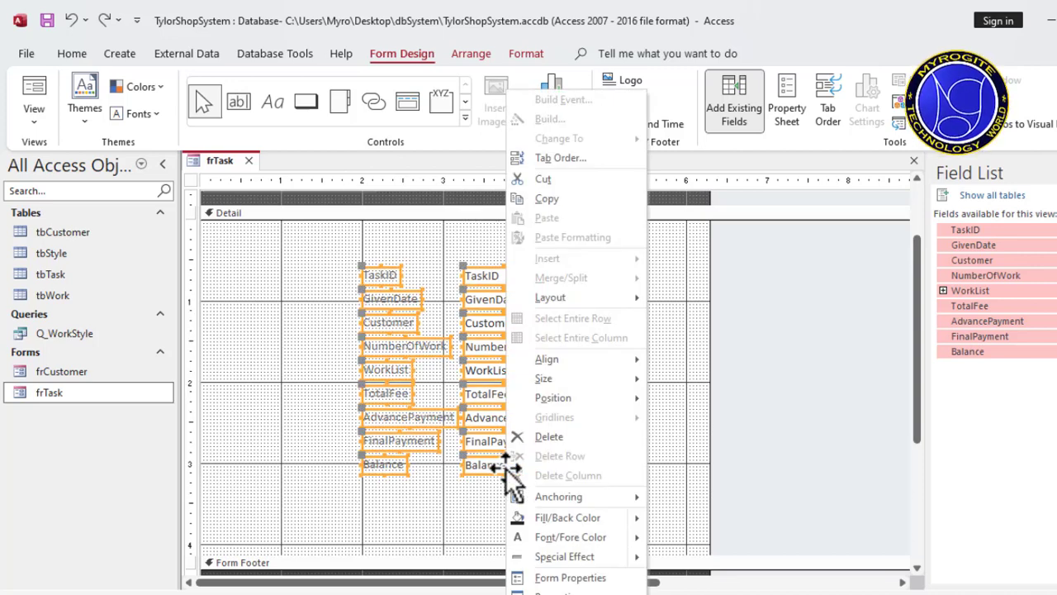
pyautogui.moveTo(593, 299)
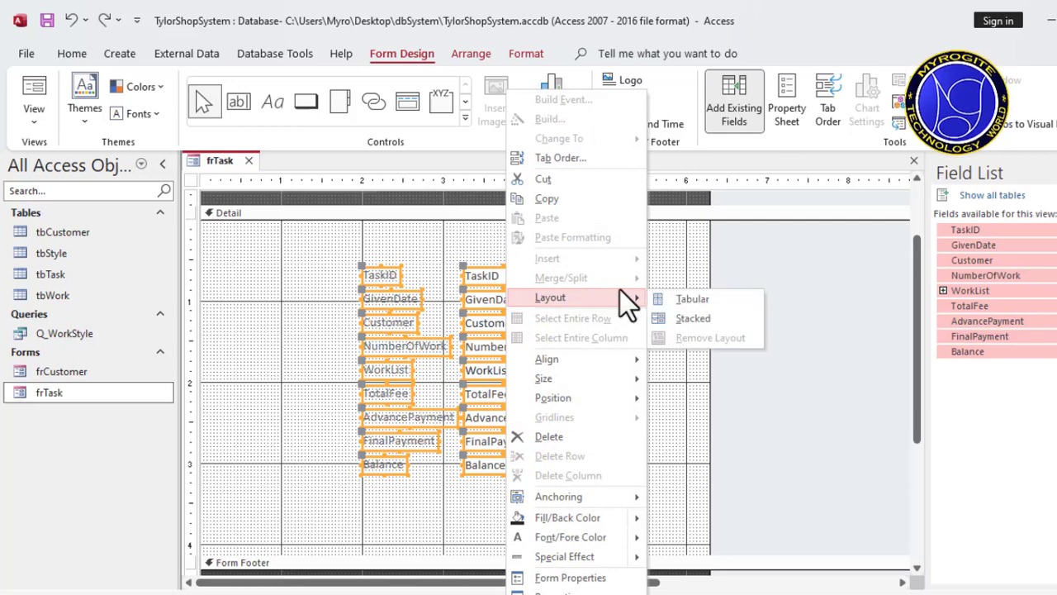
pyautogui.click(695, 318)
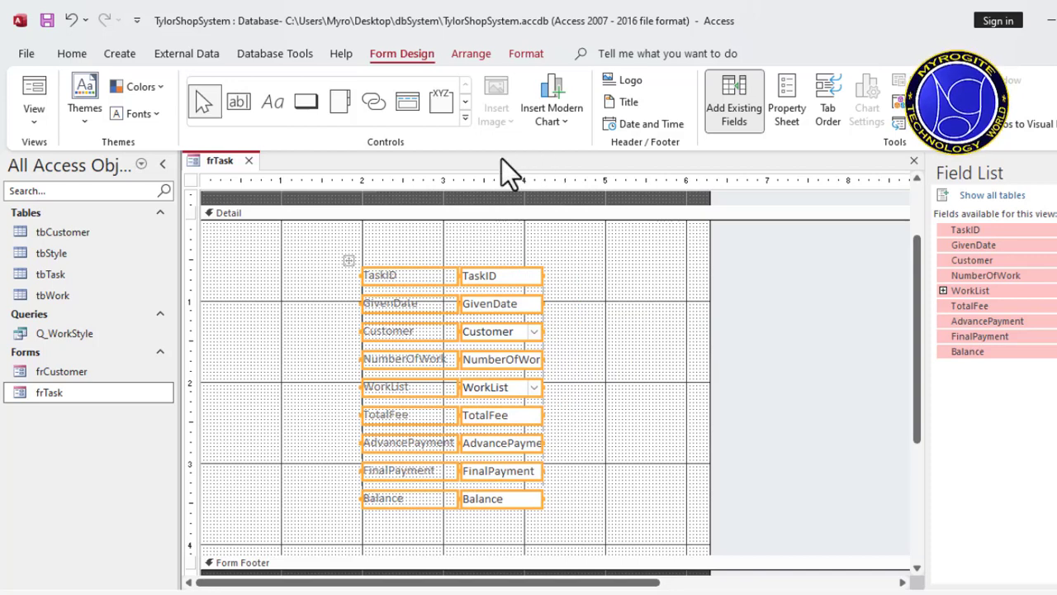
# Step: Set the height of all stacked labels and boxes to 0.3" and move the layout to start at about the 1.2-inch mark
pyautogui.click(476, 52)
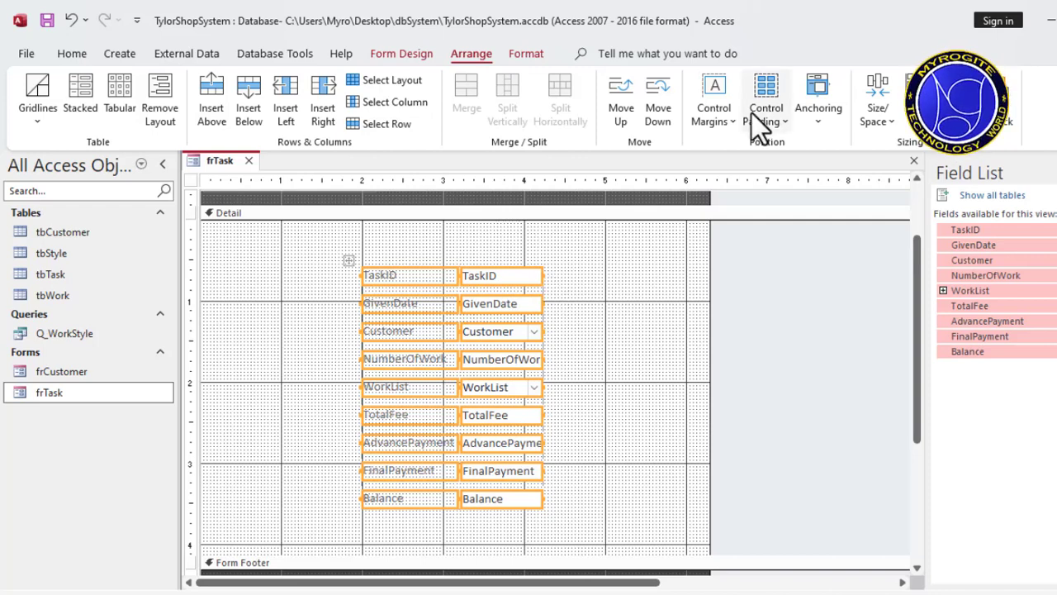
pyautogui.click(388, 51)
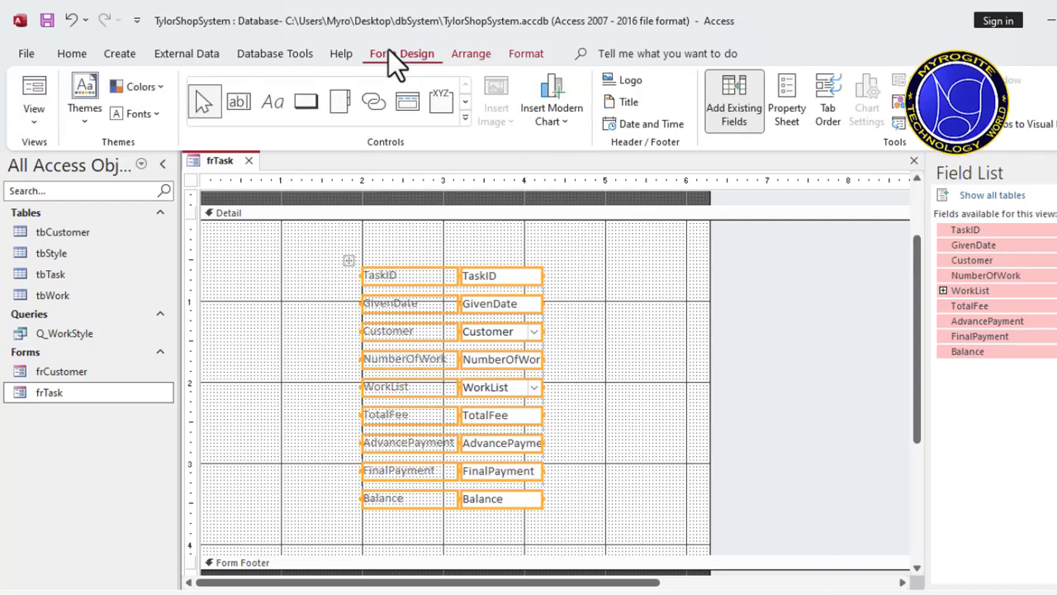
pyautogui.click(800, 102)
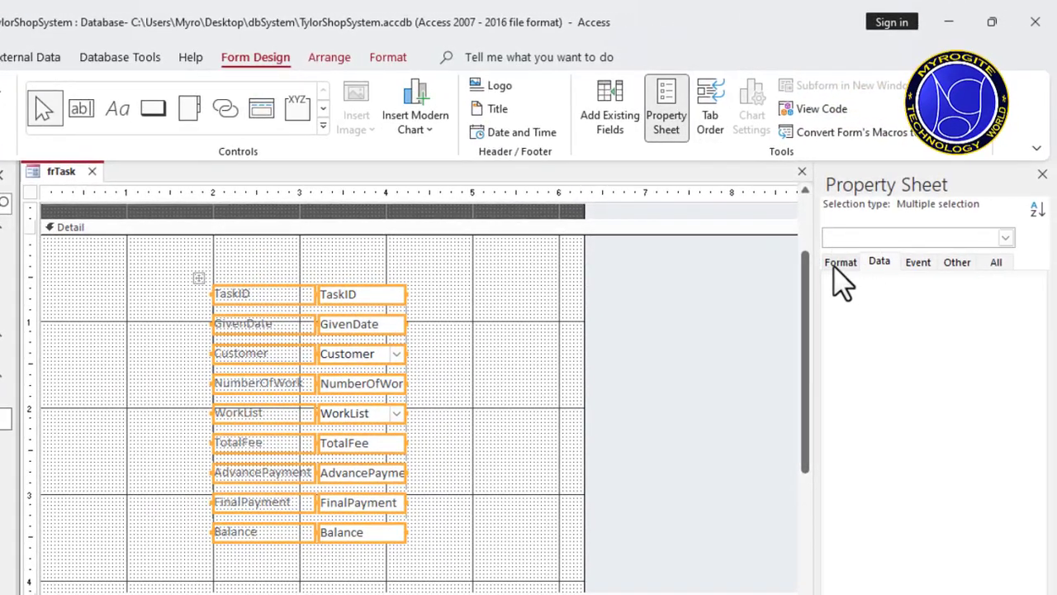
pyautogui.click(841, 262)
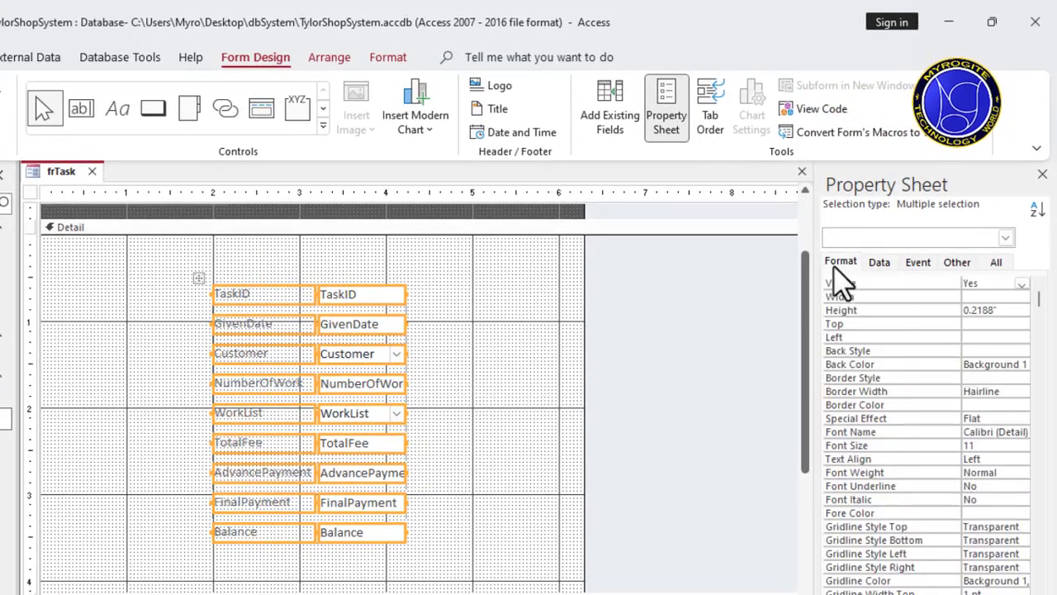
pyautogui.click(1019, 310)
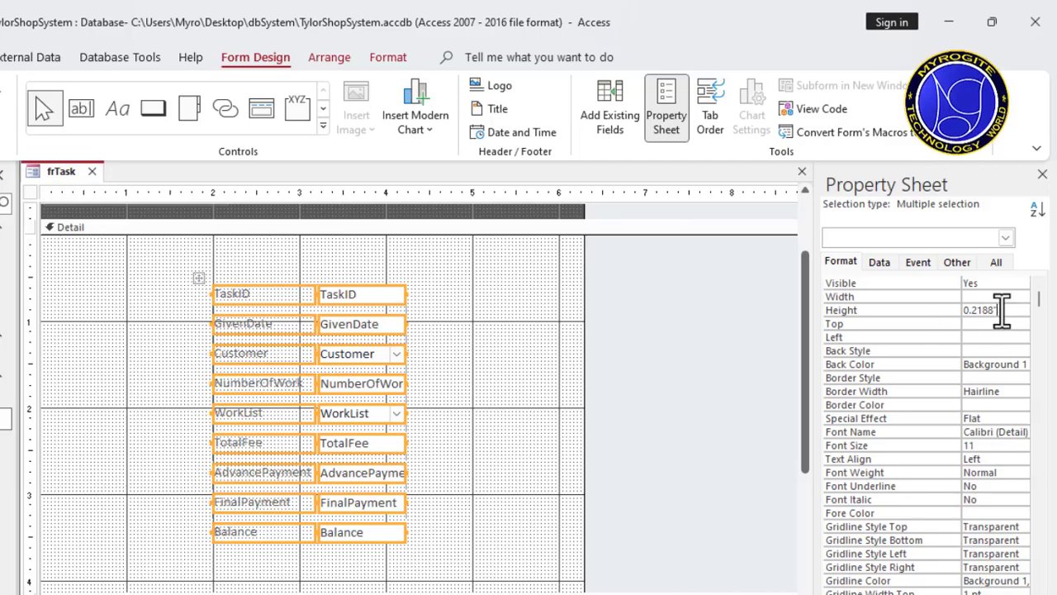
pyautogui.moveTo(1000, 307); pyautogui.dragTo(936, 314)
pyautogui.press('BackSpace')
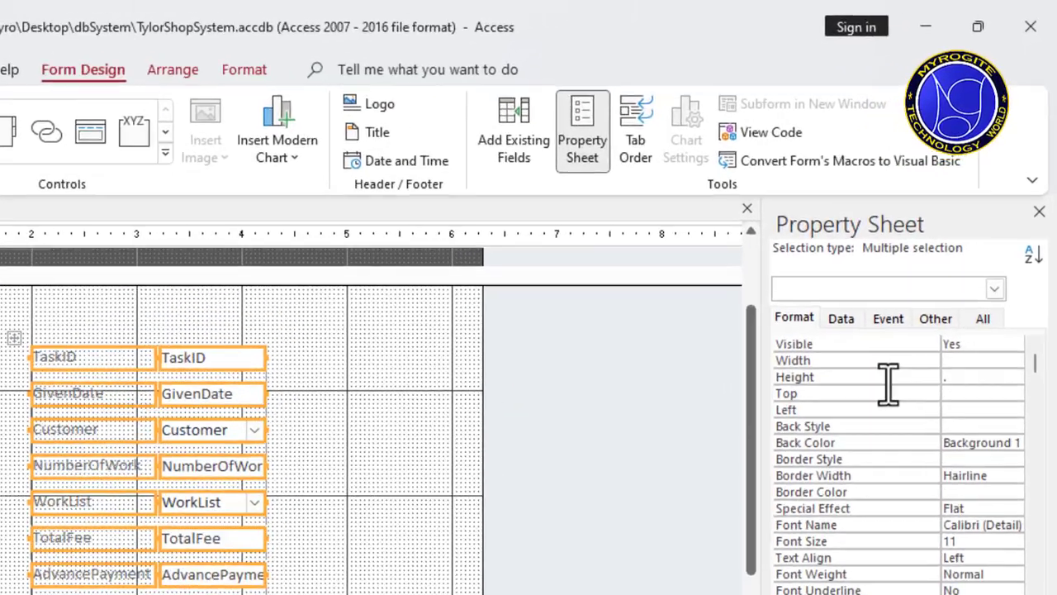
pyautogui.write('0.3')
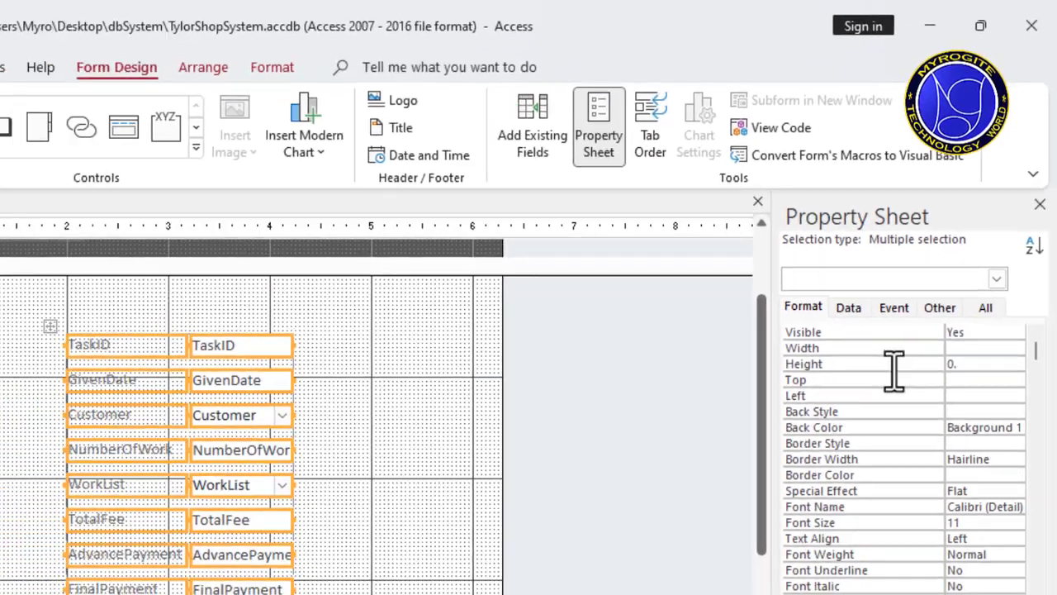
pyautogui.press('Return')
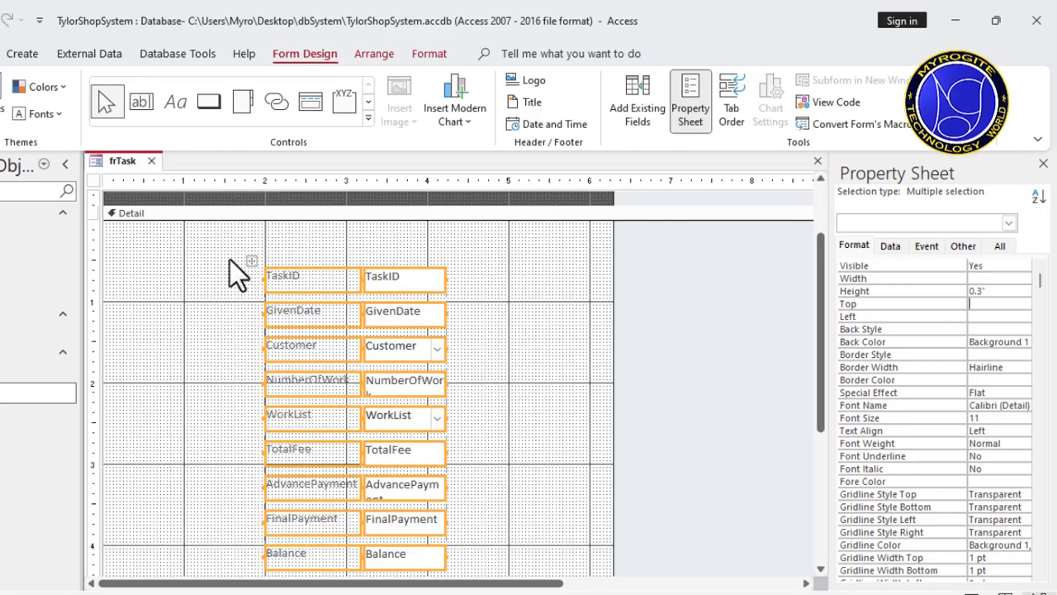
pyautogui.moveTo(252, 261); pyautogui.dragTo(188, 238)
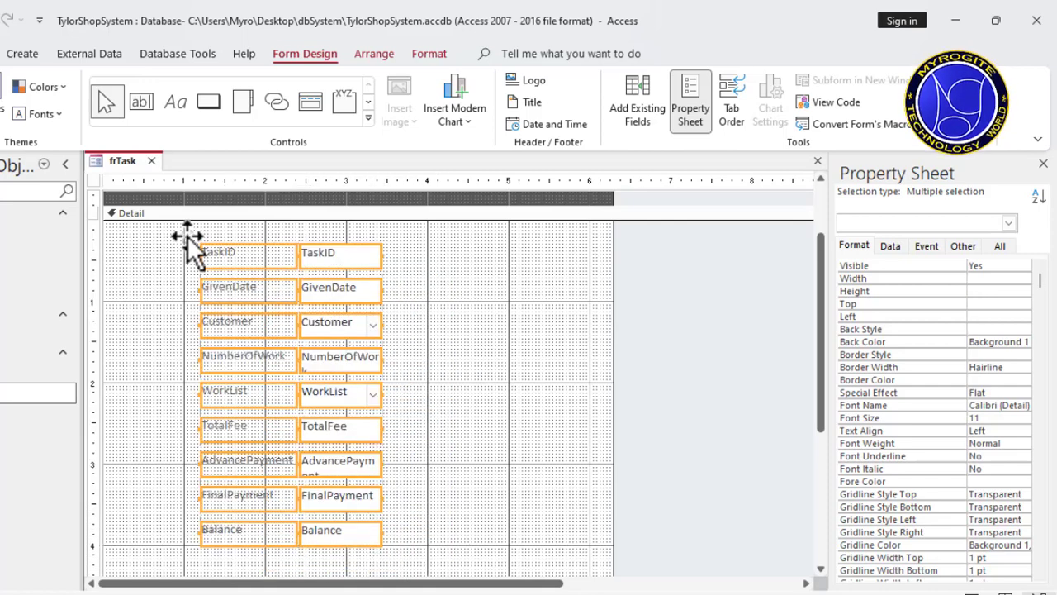
pyautogui.click(475, 380)
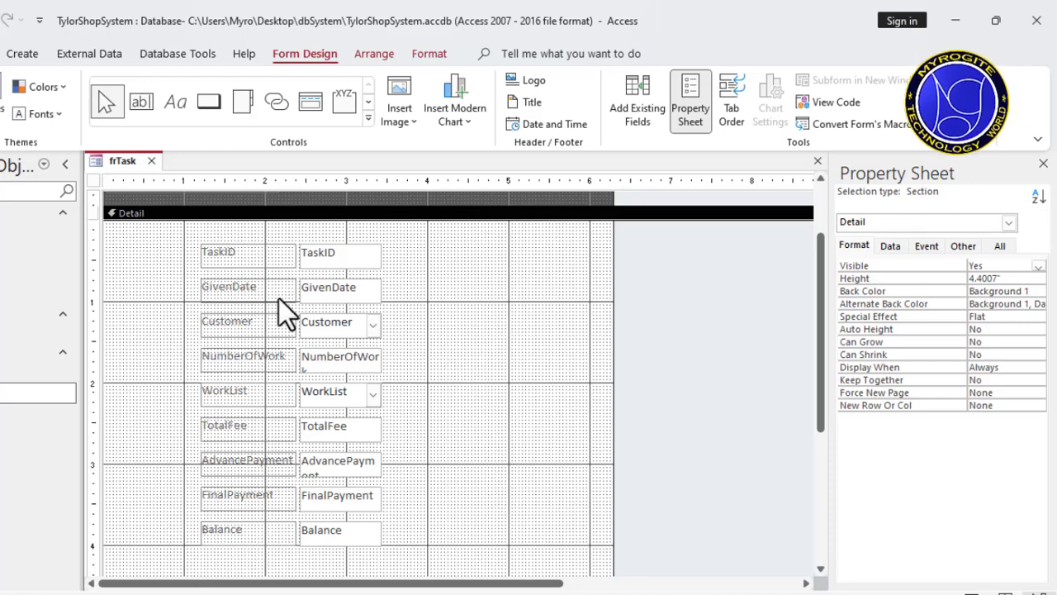
# Step: Make the text of all labels and boxes in the stacked layout bold and black
pyautogui.moveTo(181, 235); pyautogui.dragTo(384, 501)
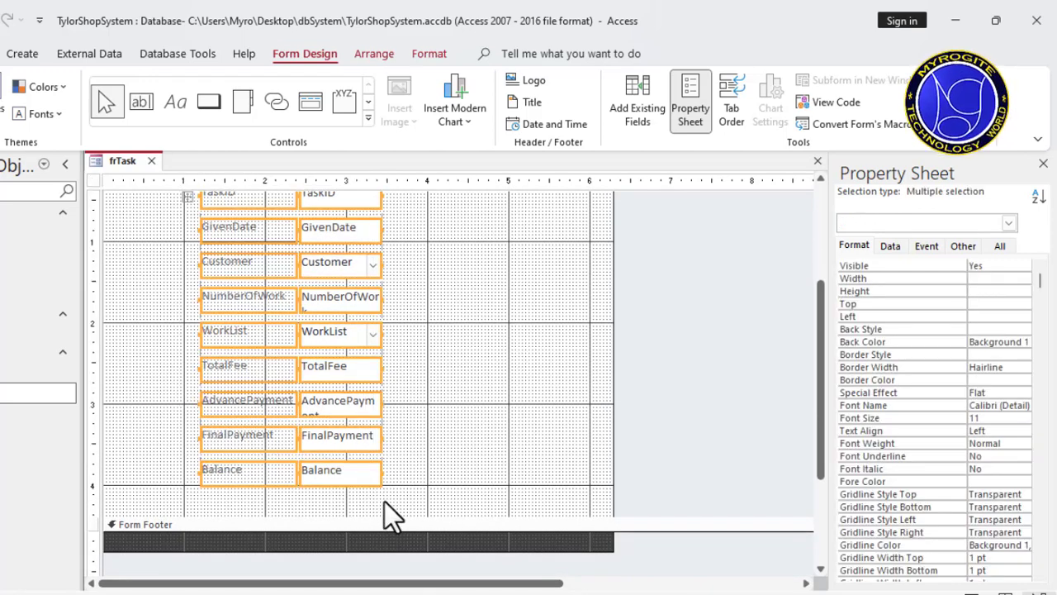
pyautogui.click(436, 51)
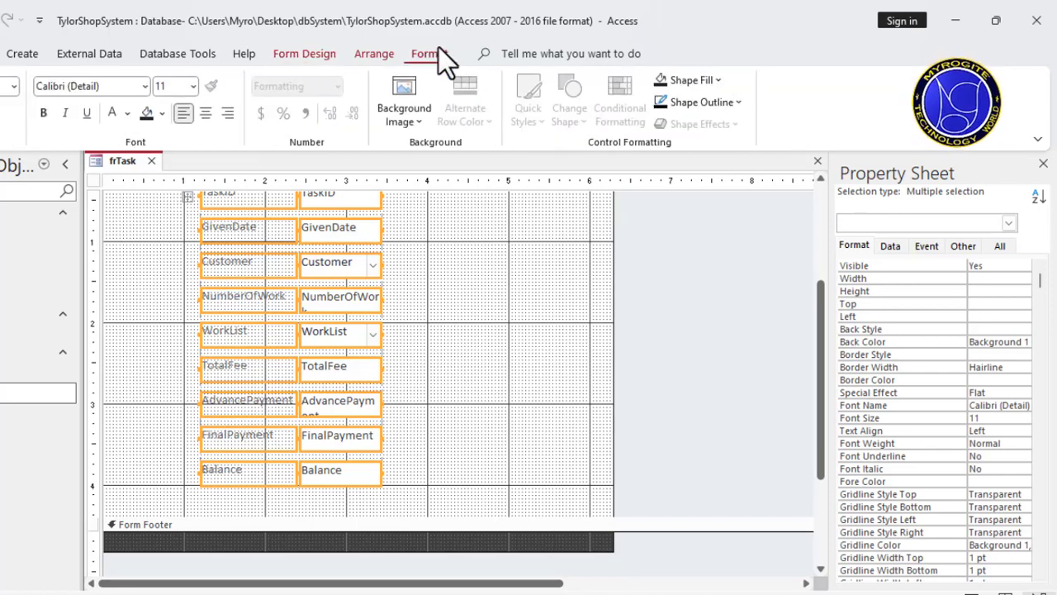
pyautogui.click(44, 113)
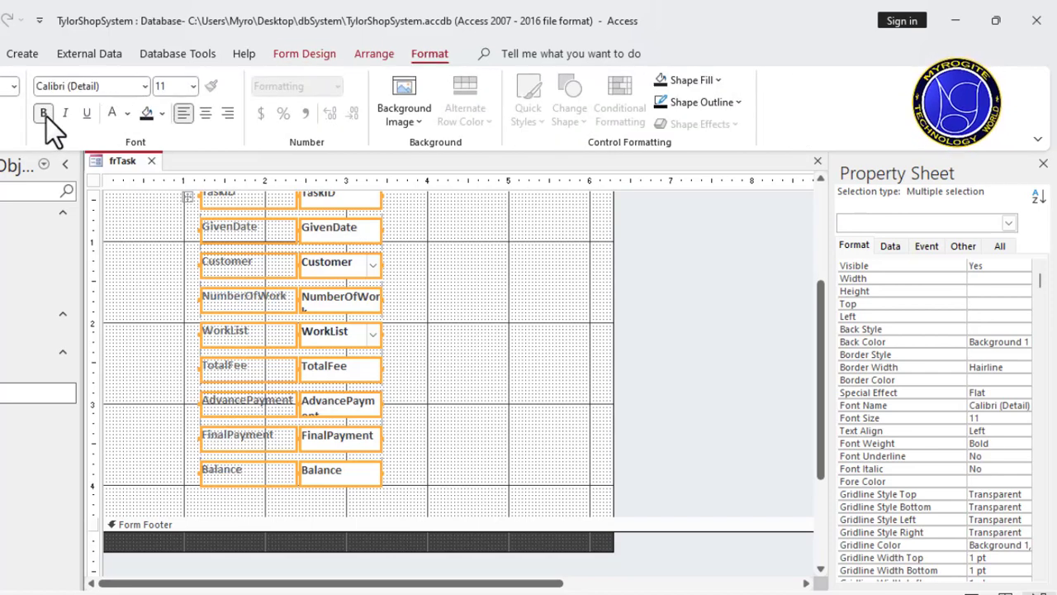
pyautogui.click(126, 115)
pyautogui.click(124, 144)
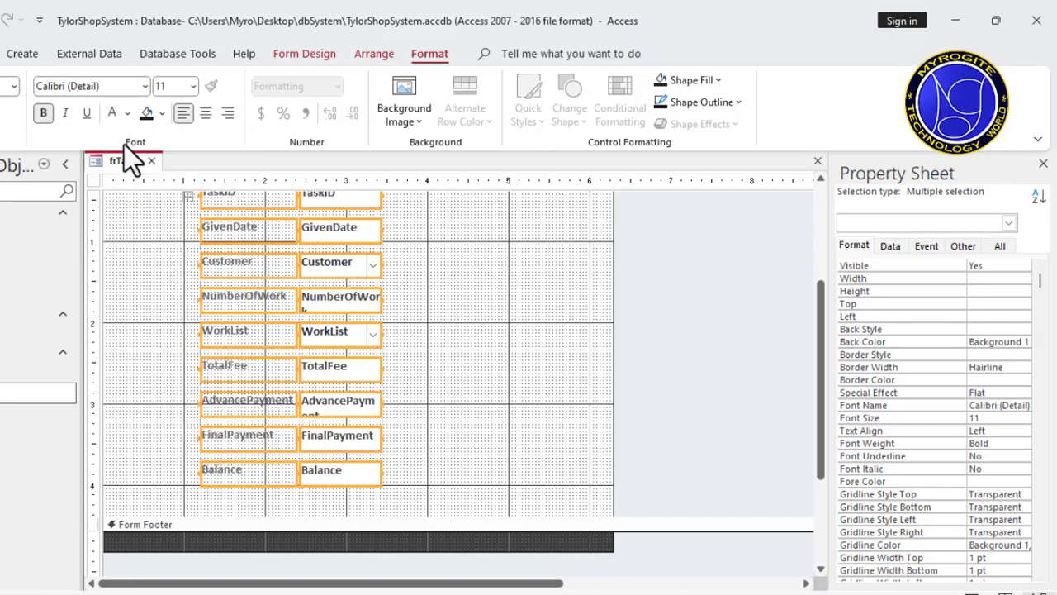
pyautogui.click(432, 323)
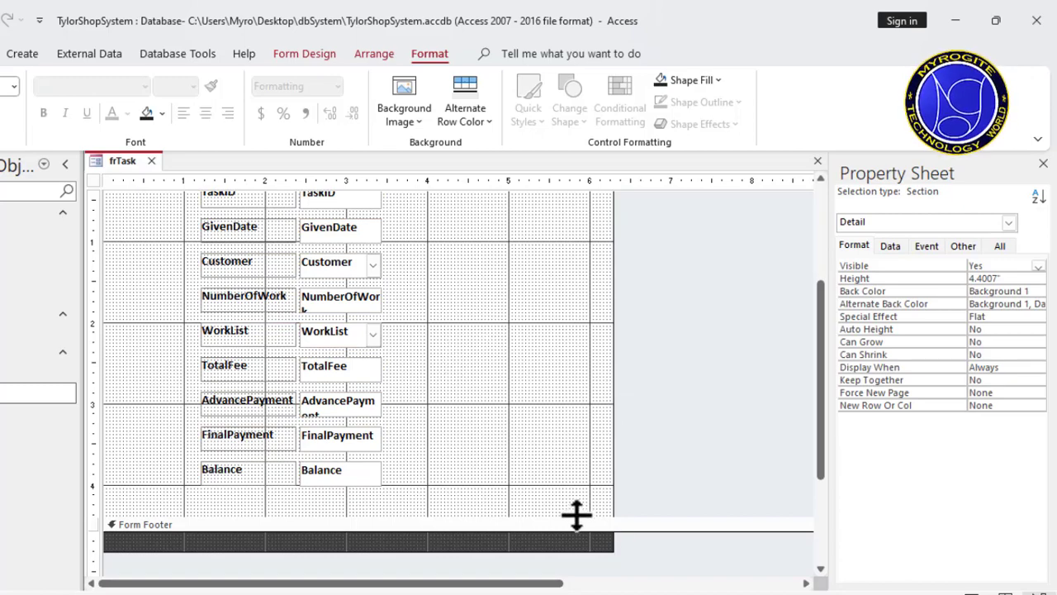
# Step: Widen all field boxes from TaskID to Balance to about 2.57", reaching the 5-inch mark
pyautogui.moveTo(821, 436); pyautogui.dragTo(812, 392)
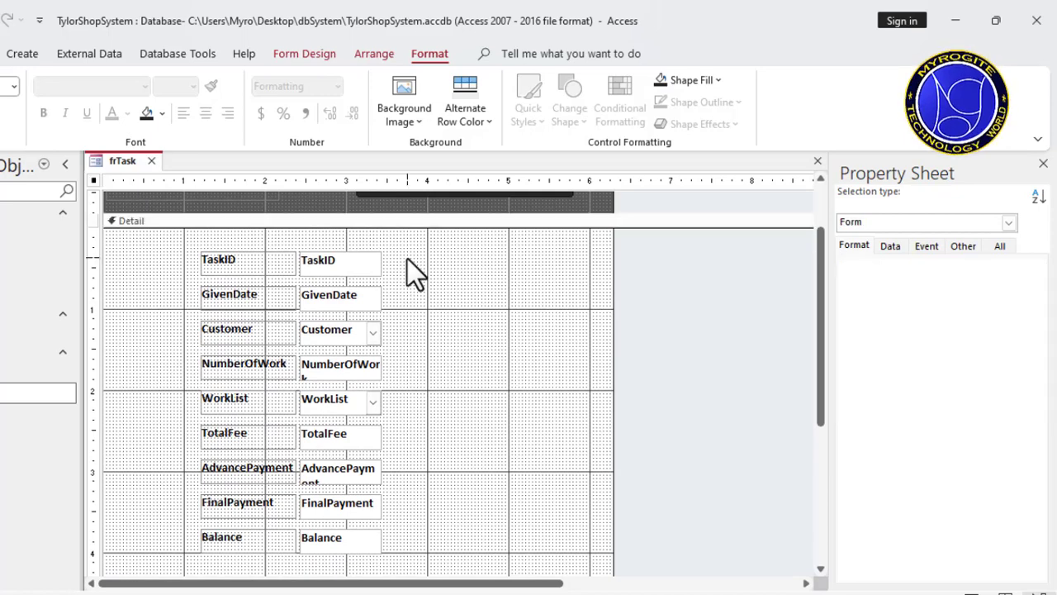
pyautogui.moveTo(407, 259); pyautogui.dragTo(325, 534)
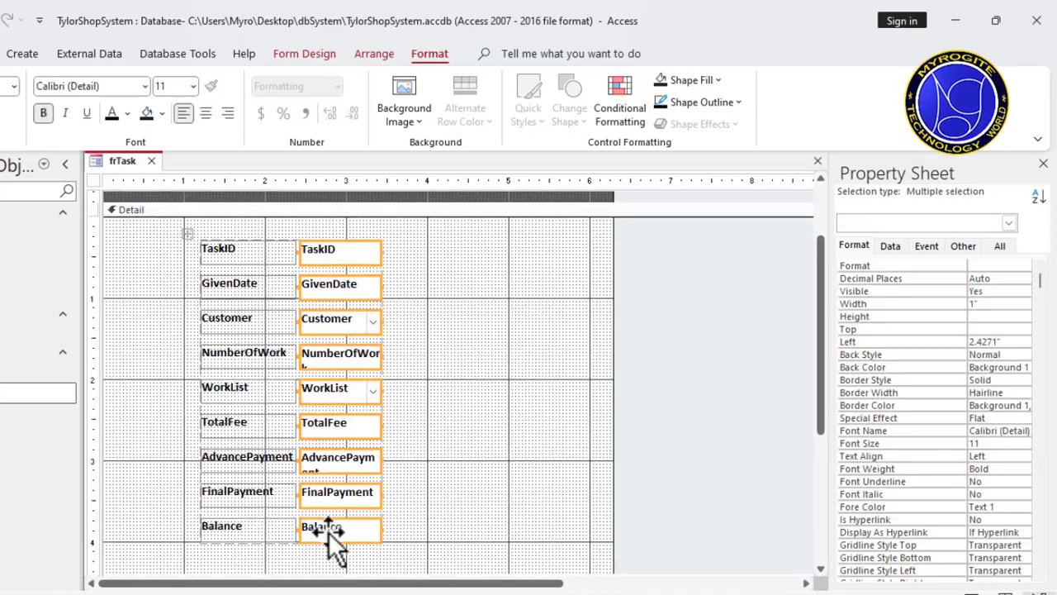
pyautogui.click(213, 399)
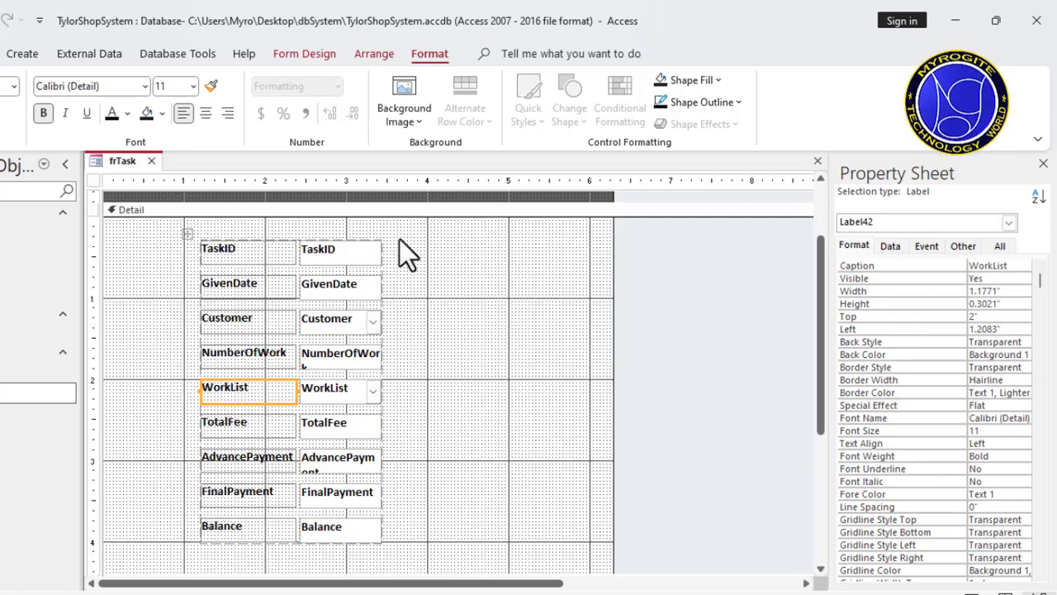
pyautogui.moveTo(400, 240); pyautogui.dragTo(323, 556)
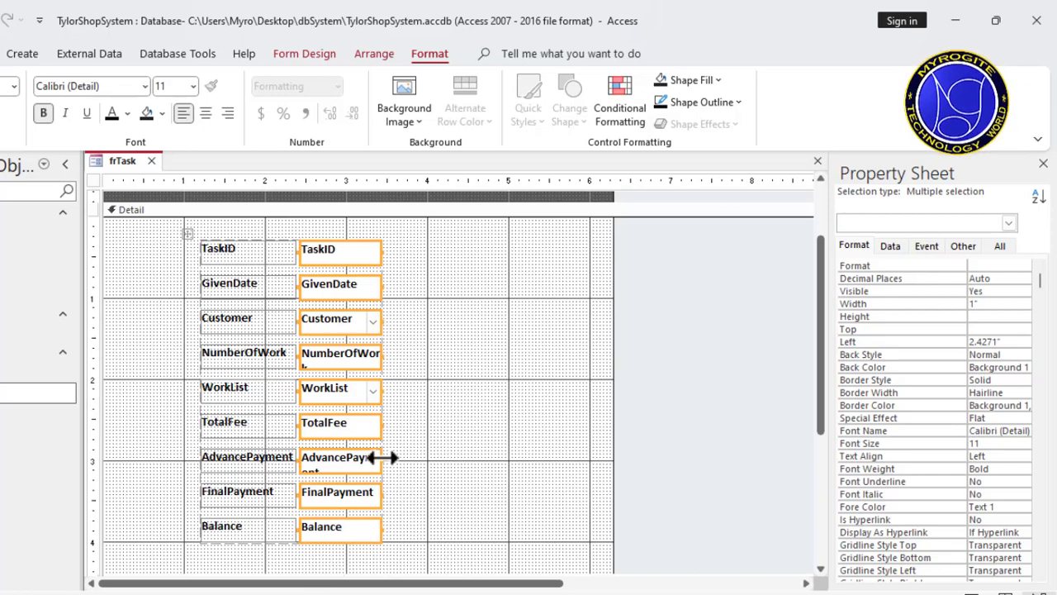
pyautogui.moveTo(383, 458); pyautogui.dragTo(510, 470)
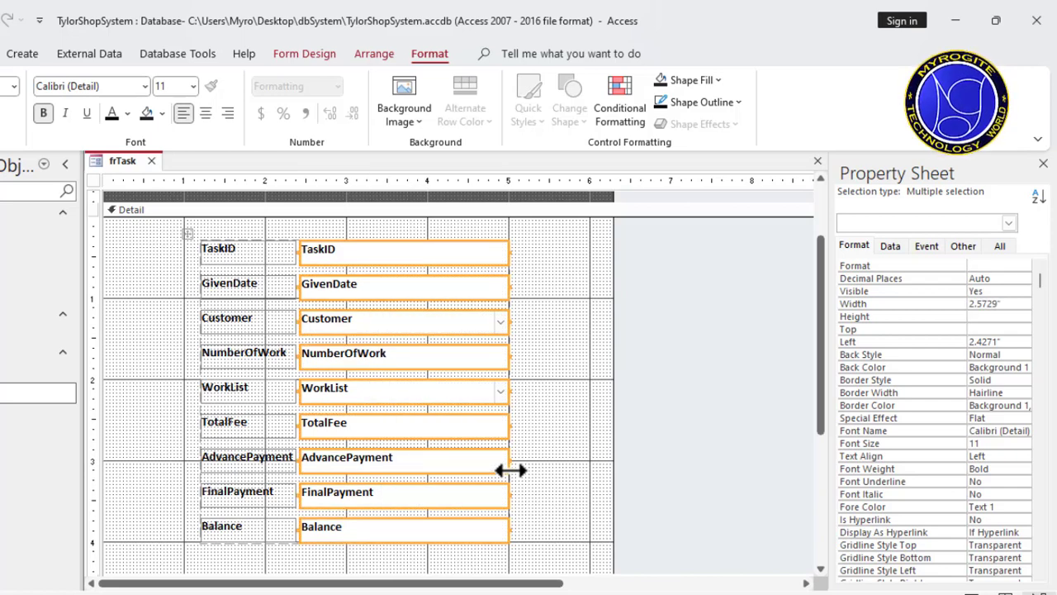
# Step: Apply the sunken special effect to all field boxes and clear the selection
pyautogui.rightClick(470, 463)
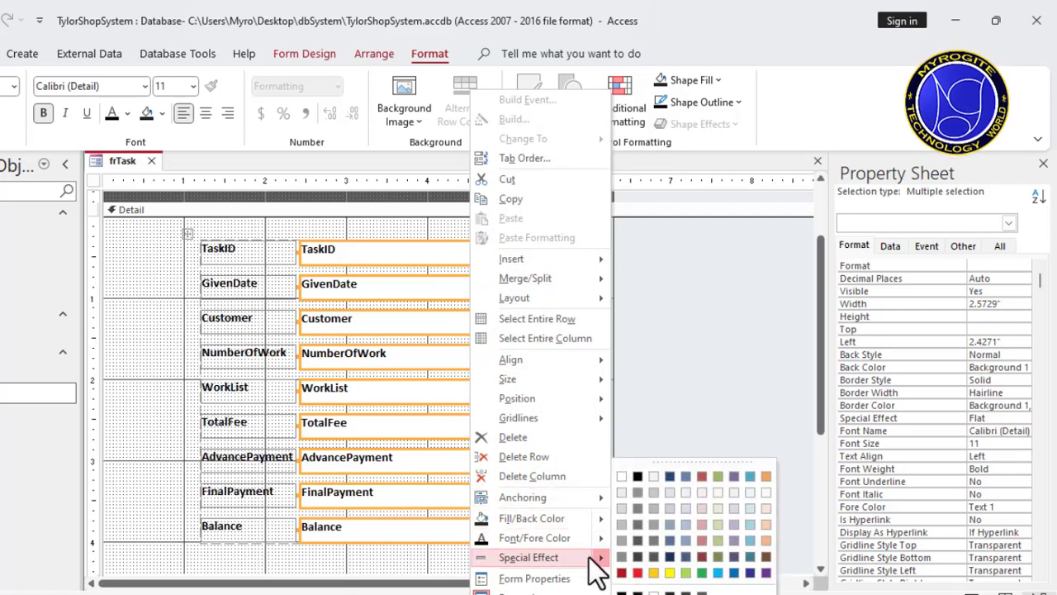
pyautogui.moveTo(597, 557)
pyautogui.click(660, 568)
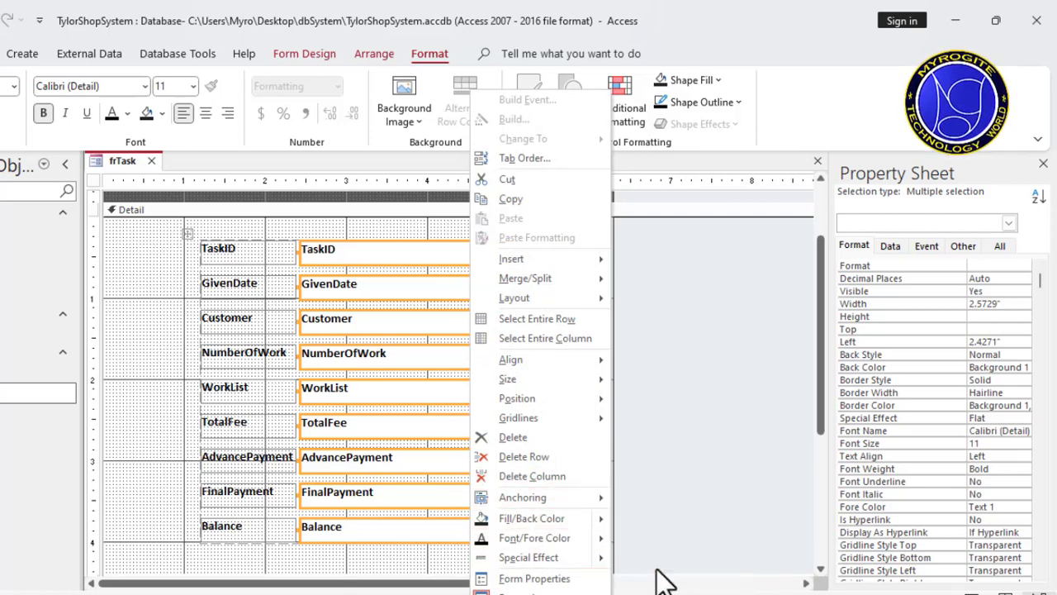
pyautogui.click(546, 475)
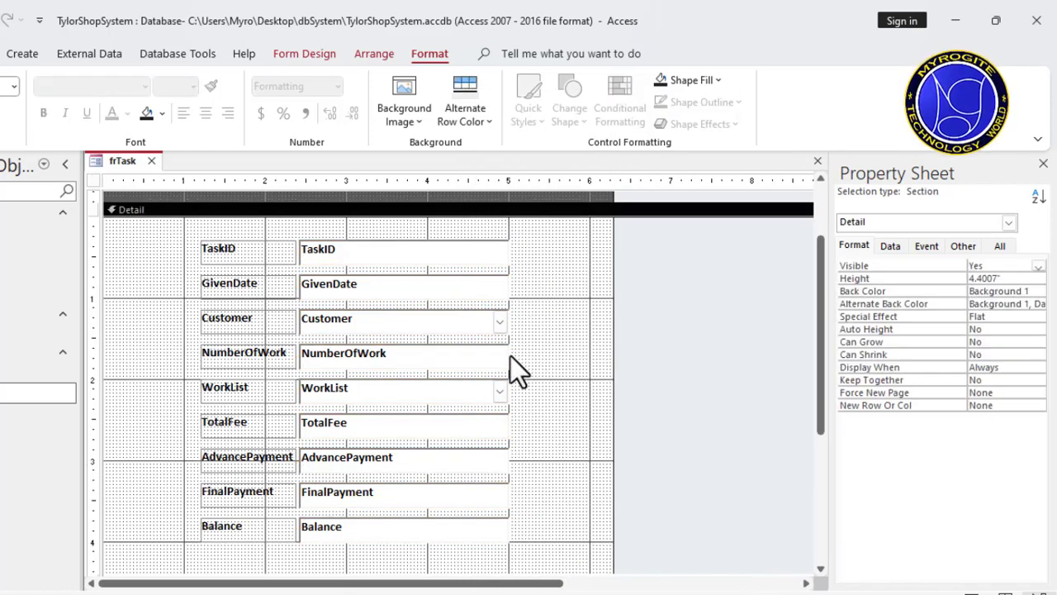
# Step: Save the frTask form and show it in Form View
pyautogui.rightClick(121, 158)
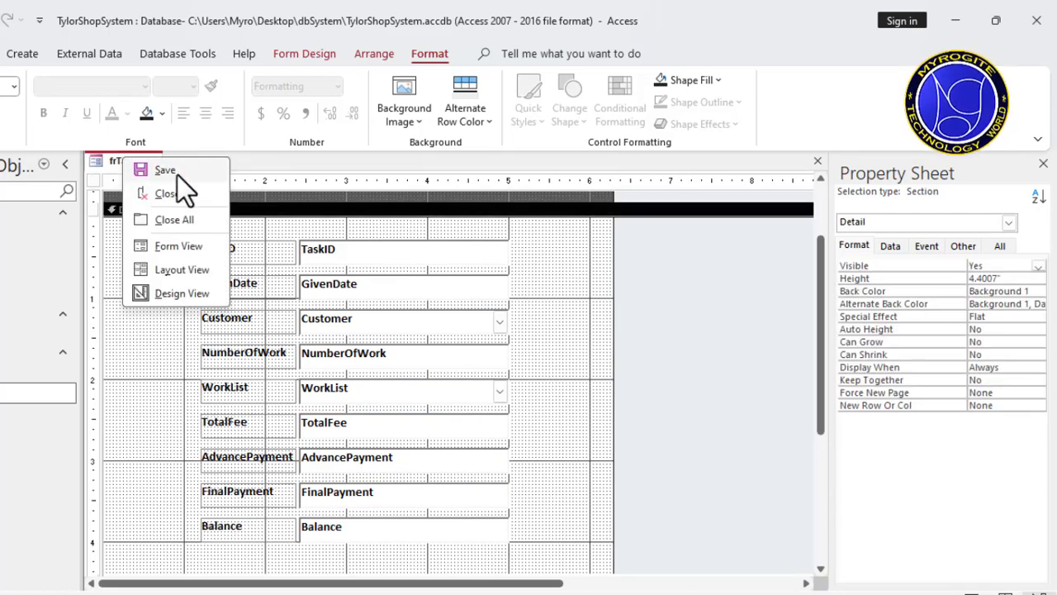
pyautogui.click(178, 175)
pyautogui.rightClick(115, 160)
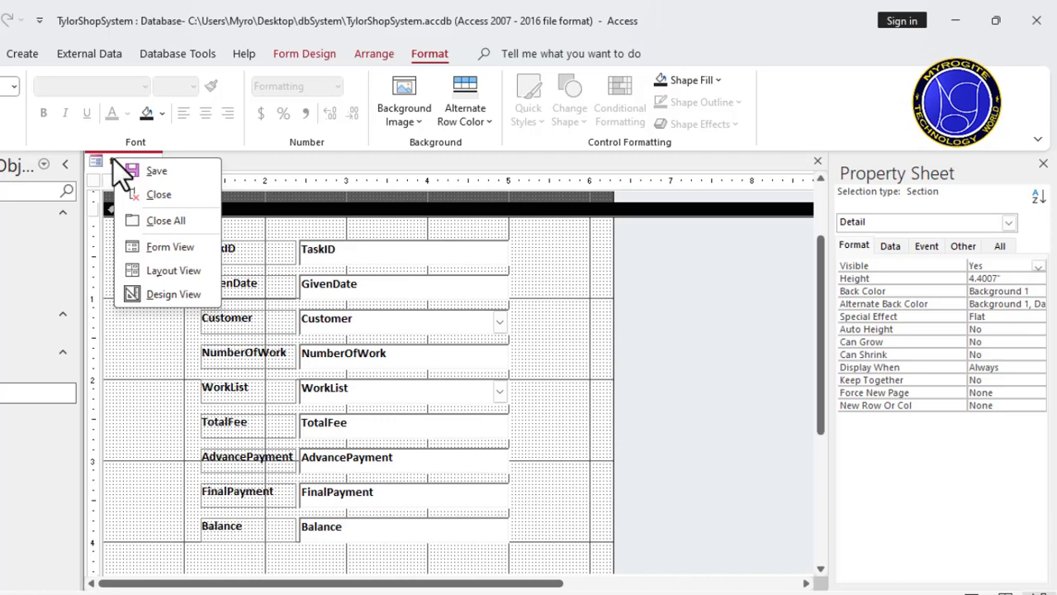
pyautogui.click(180, 254)
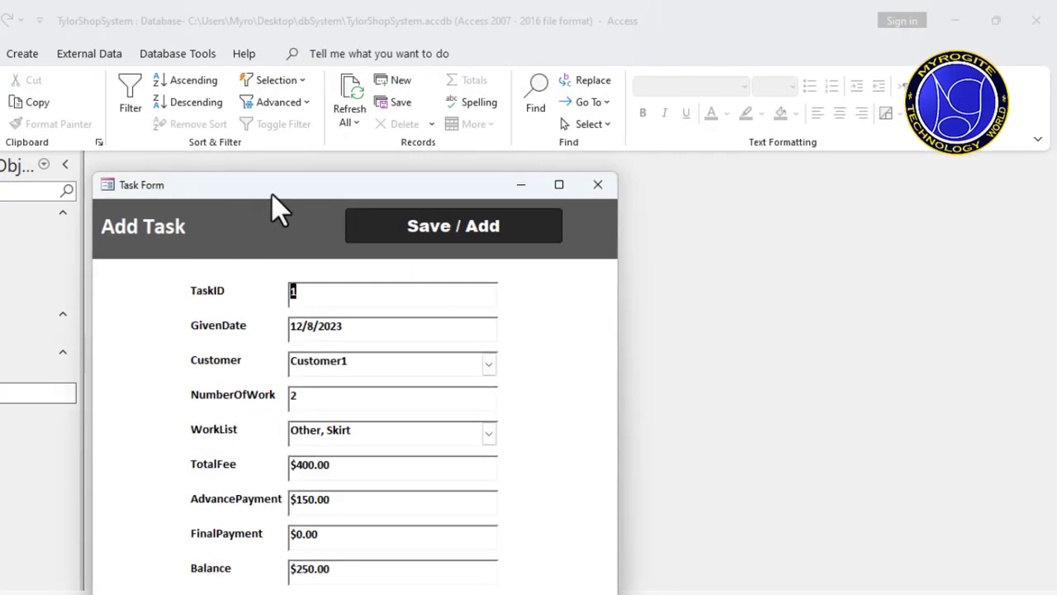
# Step: Test the form's Save / Add button to go to a blank task record, and return the form to Design View
pyautogui.moveTo(272, 195); pyautogui.dragTo(345, 83)
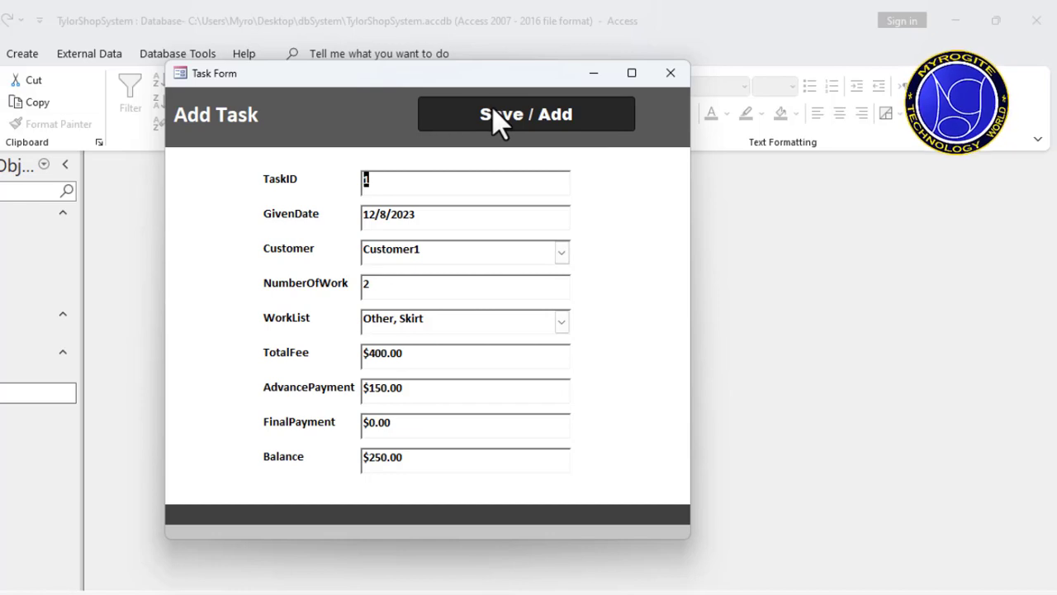
pyautogui.click(547, 130)
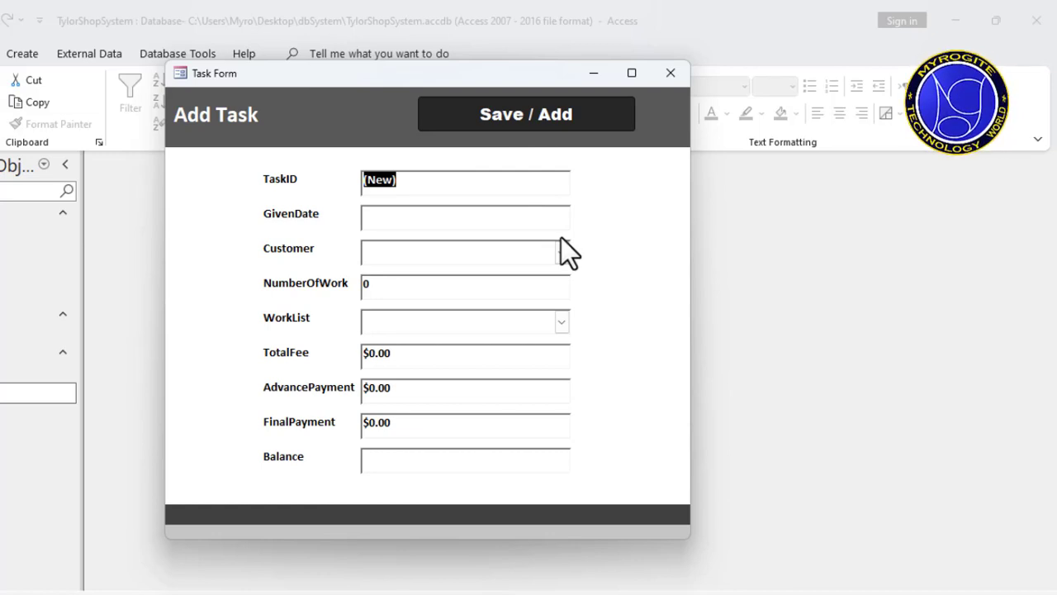
pyautogui.rightClick(628, 242)
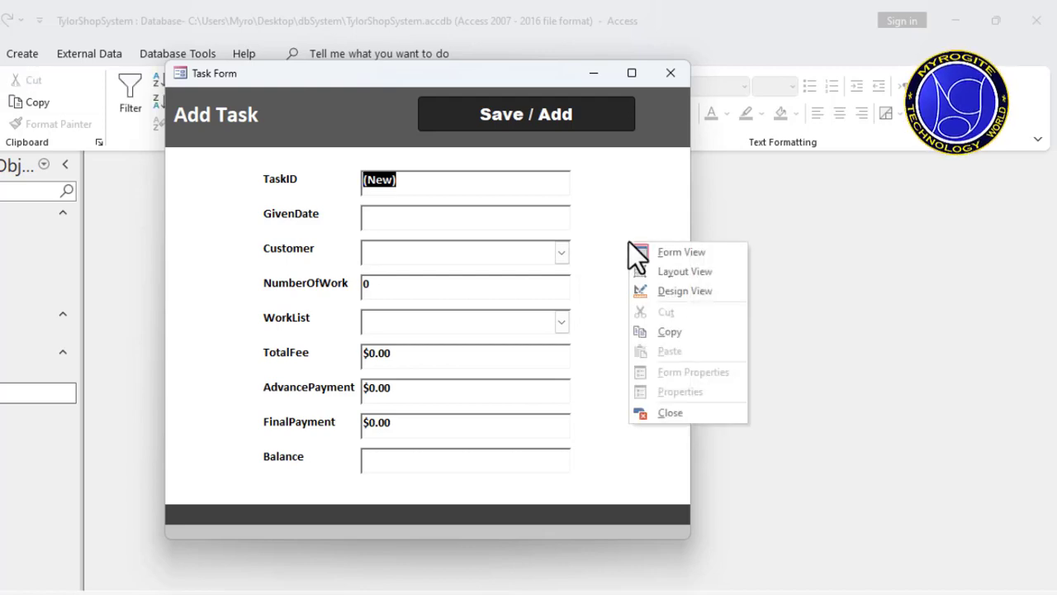
pyautogui.click(685, 290)
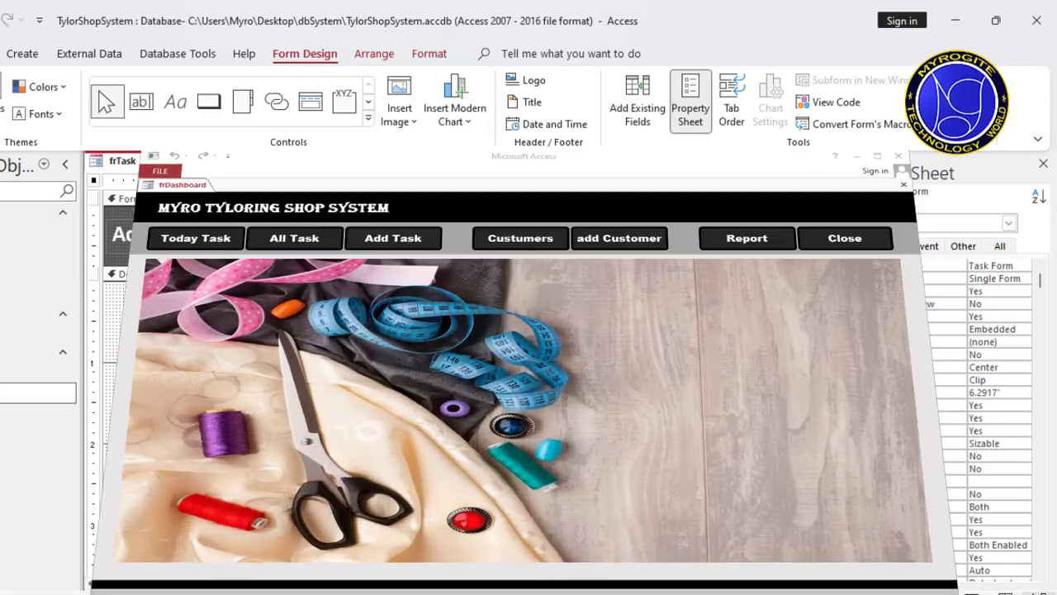